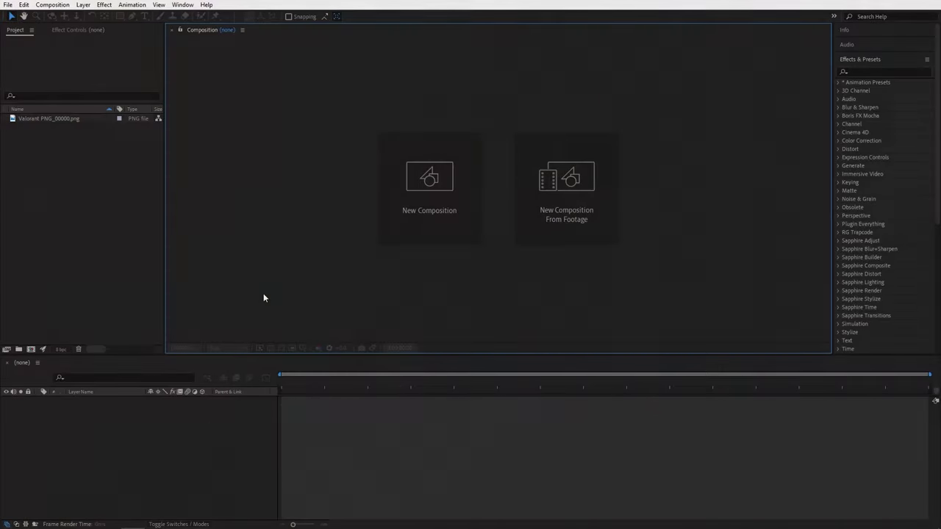
Step: Start a new 1920×1080, 30 fps, 10-second composition named Render
left_click(427, 205)
type("Render")
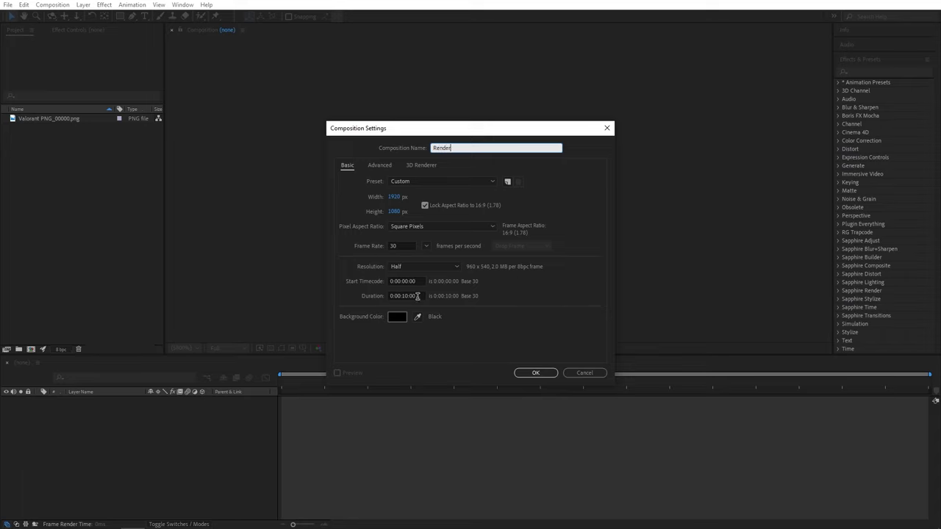
Step: Create the Render comp, add the Valorant logo PNG and scale it to 75%
left_click(535, 372)
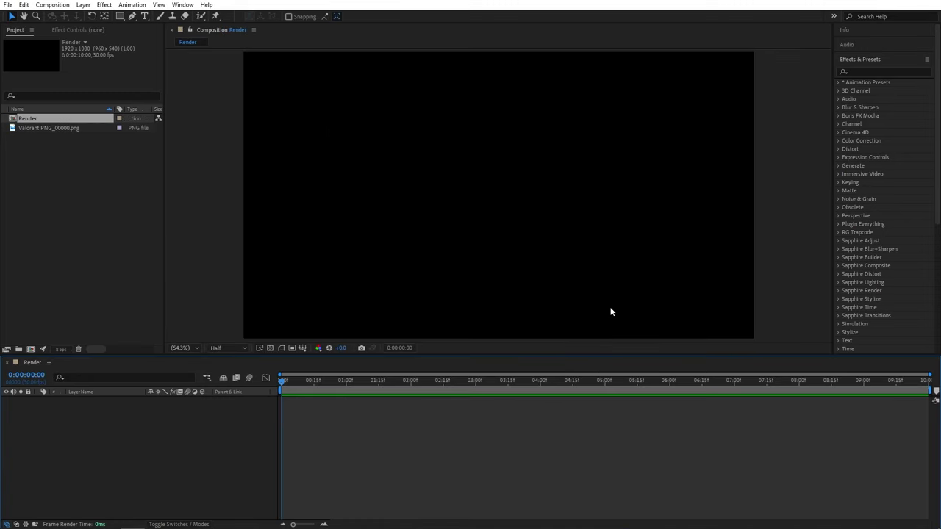
left_click_drag(51, 127, 161, 430)
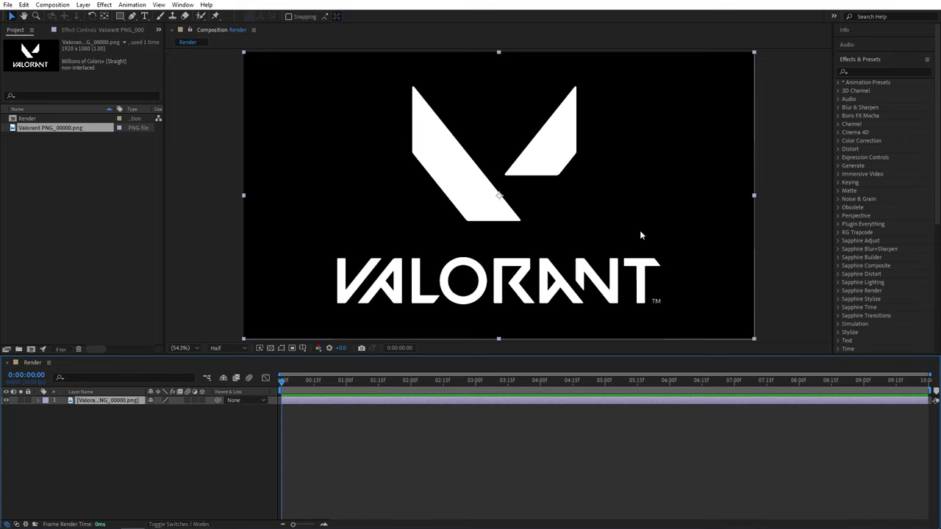
key("s")
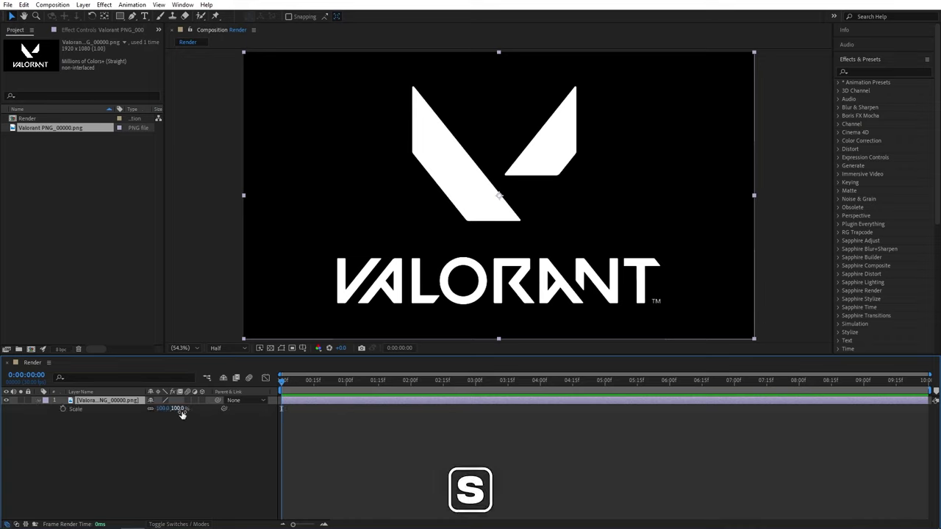
left_click(163, 409)
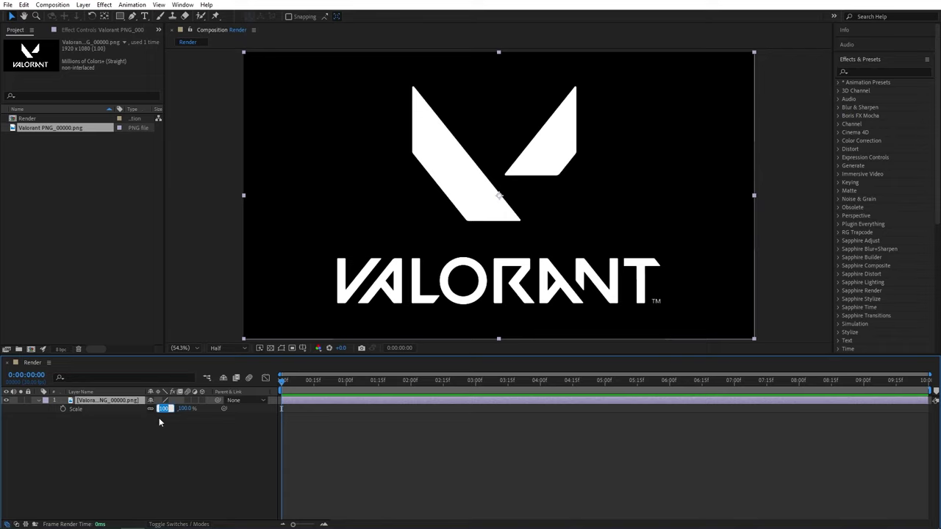
type("75")
key("Return")
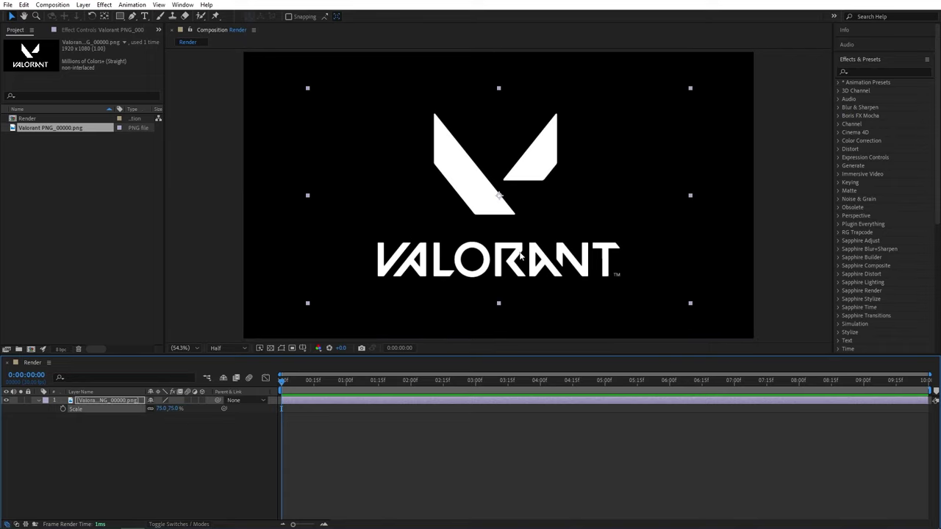
Step: Pre-compose the logo layer into a new 'Logo' comp, moving all attributes
right_click(91, 406)
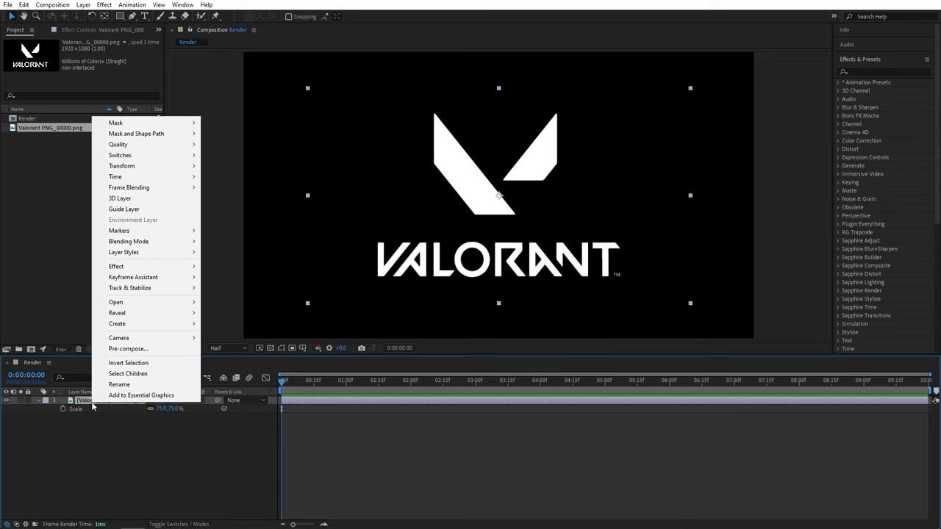
left_click(140, 348)
type("Logo")
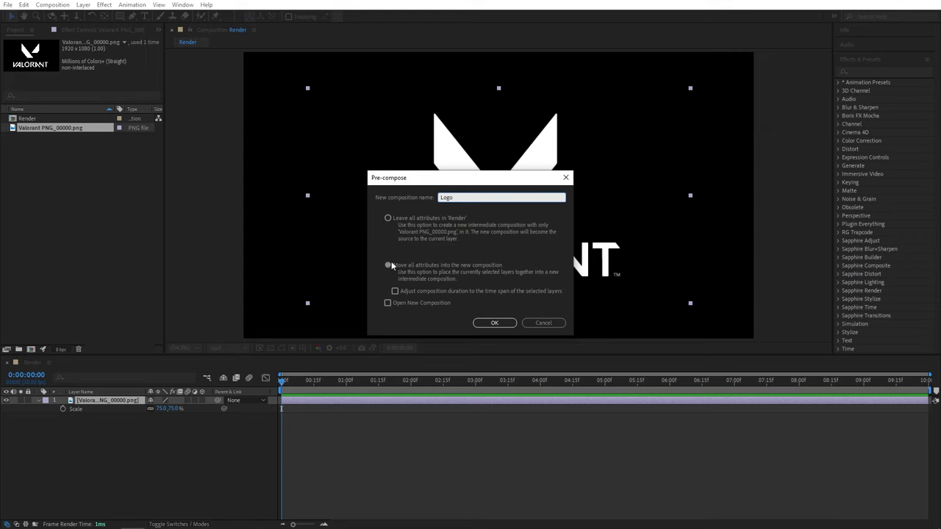
left_click(391, 265)
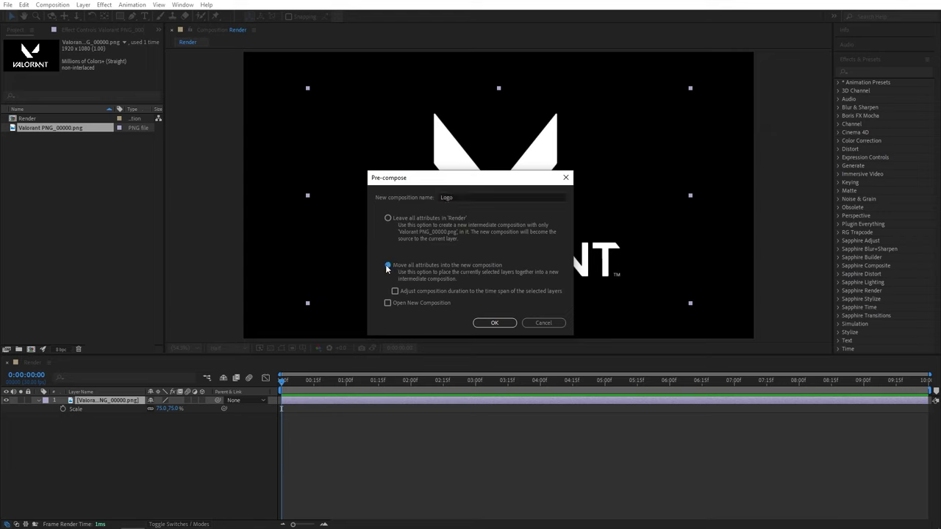
left_click(495, 323)
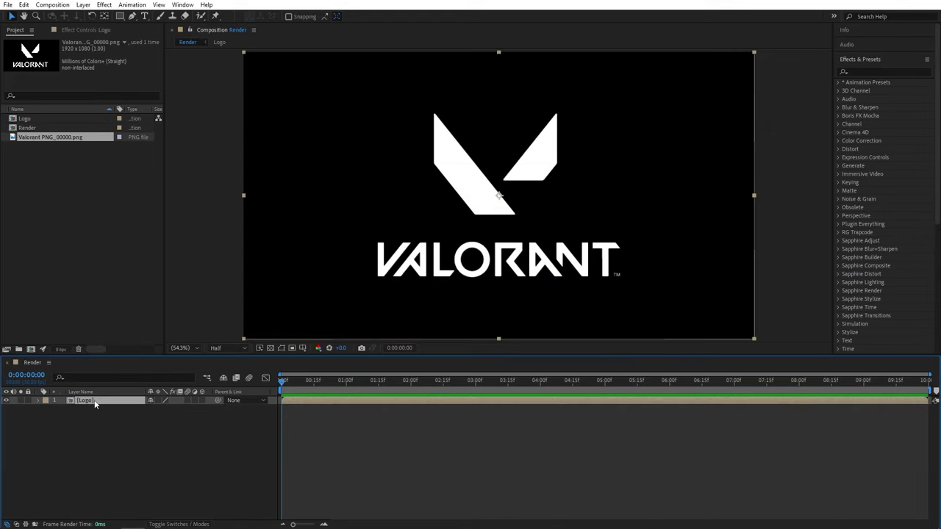
Step: Auto-trace the Logo layer into masks up to Mask 15 and select their path keyframes
left_click(83, 5)
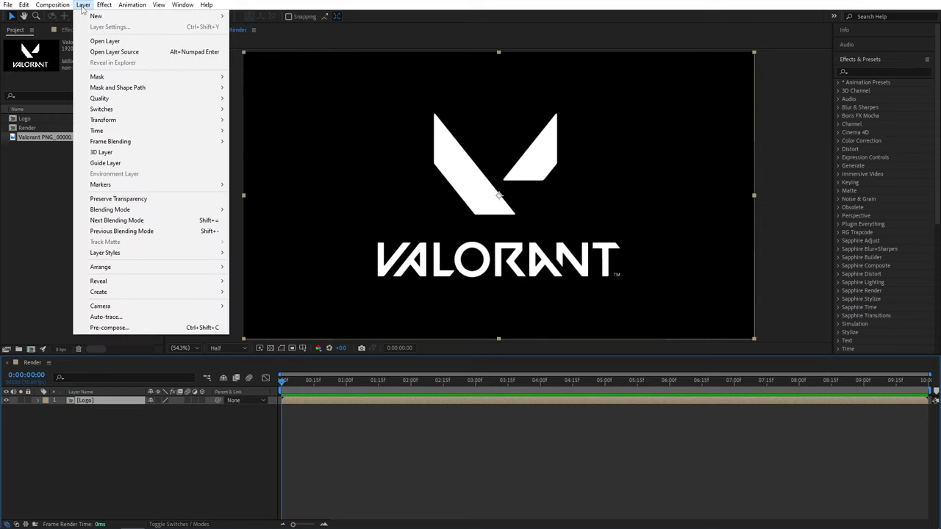
left_click(145, 318)
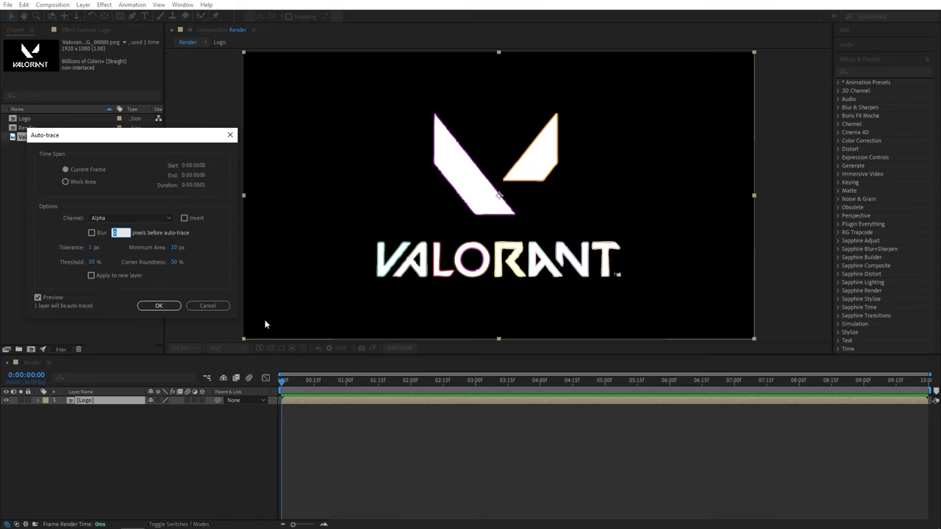
left_click(160, 306)
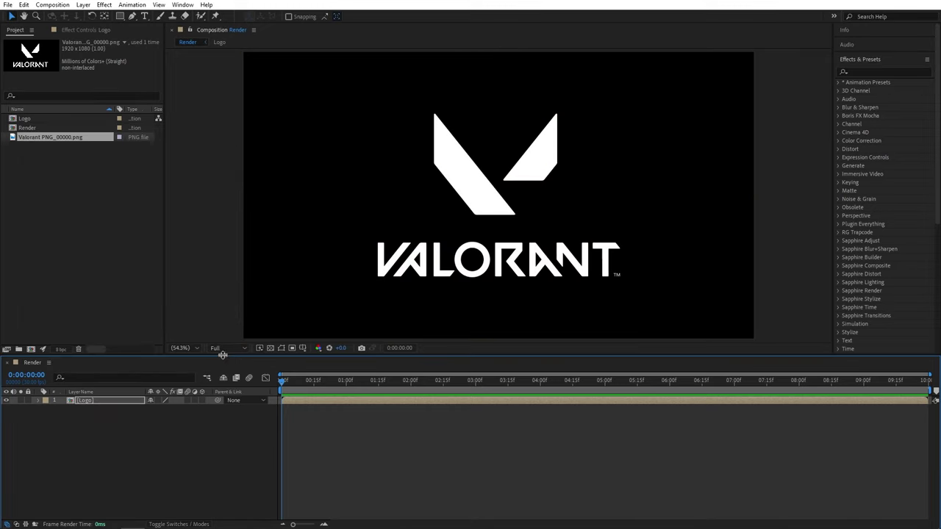
key("u")
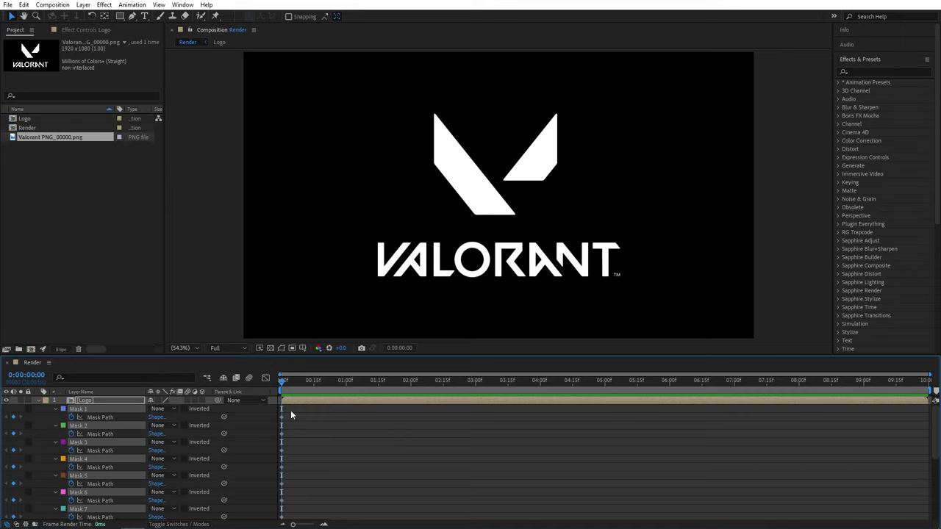
left_click_drag(302, 410, 286, 521)
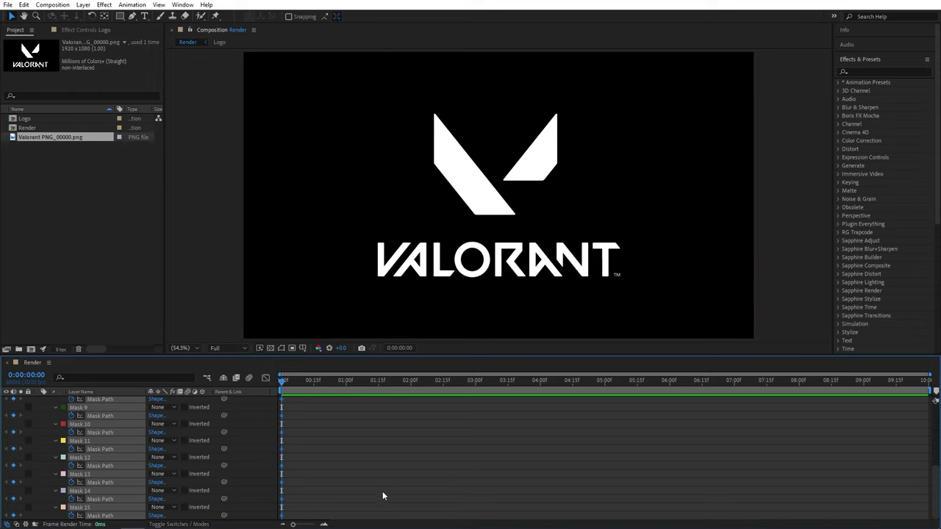
Step: Apply the Saber effect from Effects & Presets to the Logo layer
left_click(267, 463)
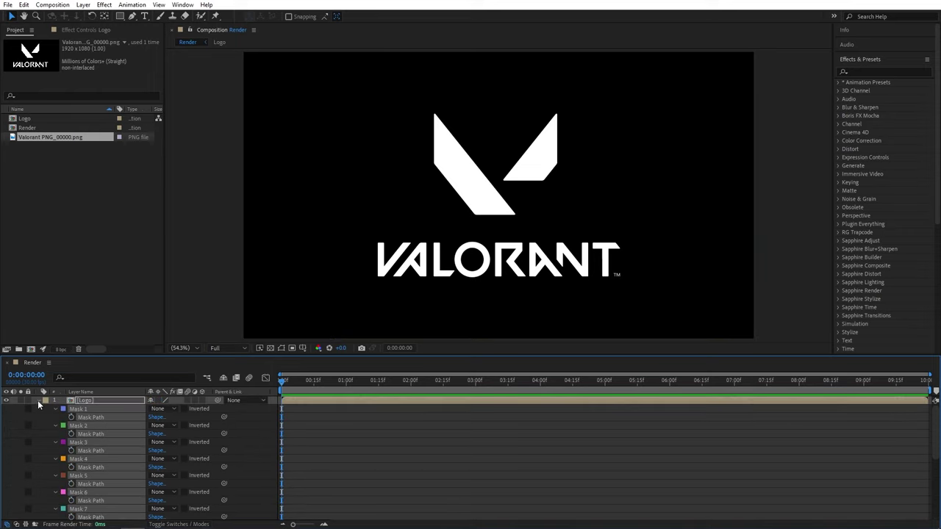
key("u")
left_click(864, 71)
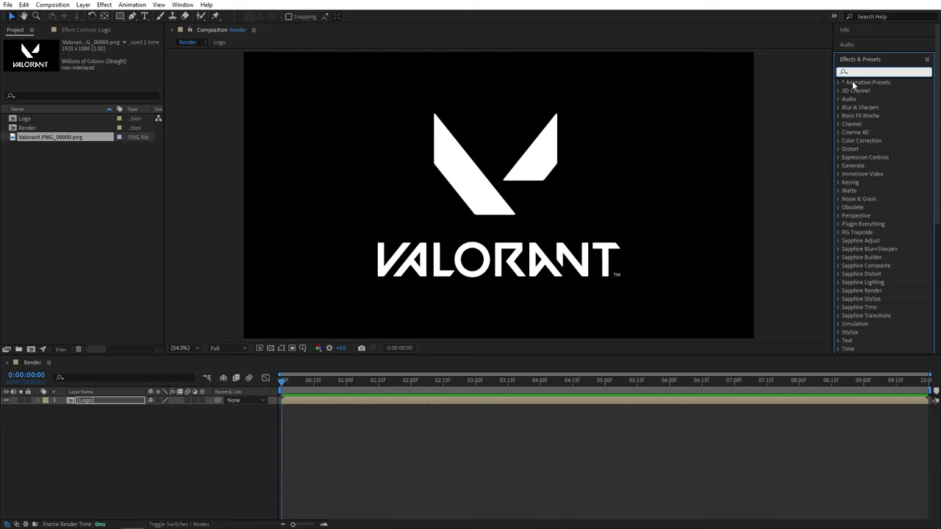
type("saber")
left_click_drag(864, 91, 86, 403)
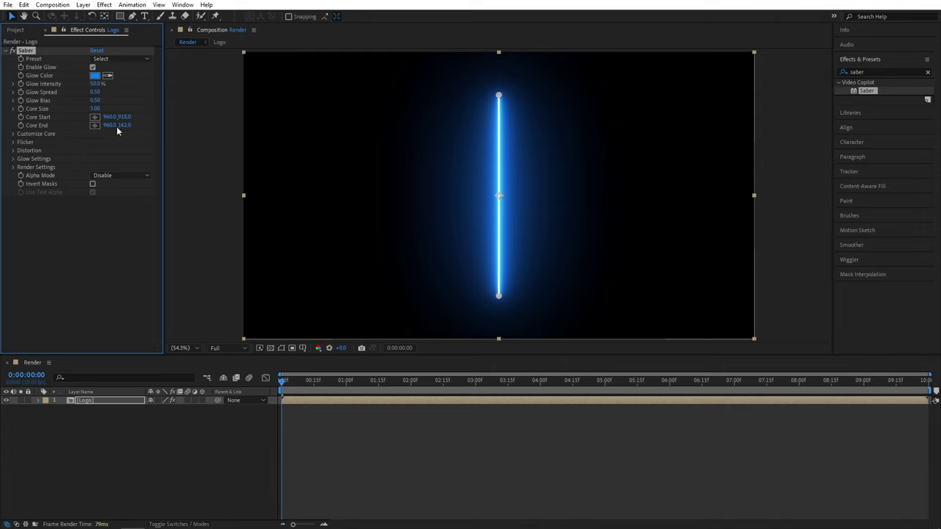
Step: Set Saber's Core Type to Layer Masks and its Composite Settings to Transparent
left_click(13, 134)
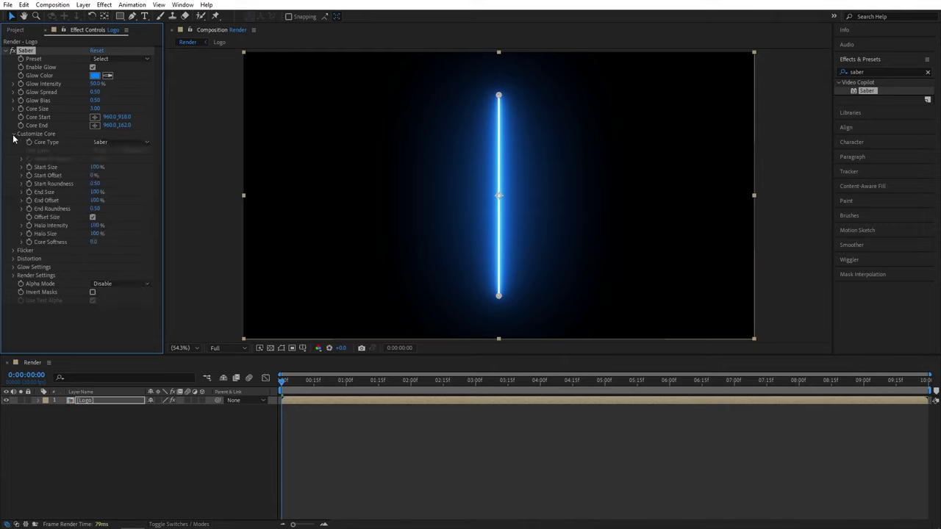
left_click(122, 142)
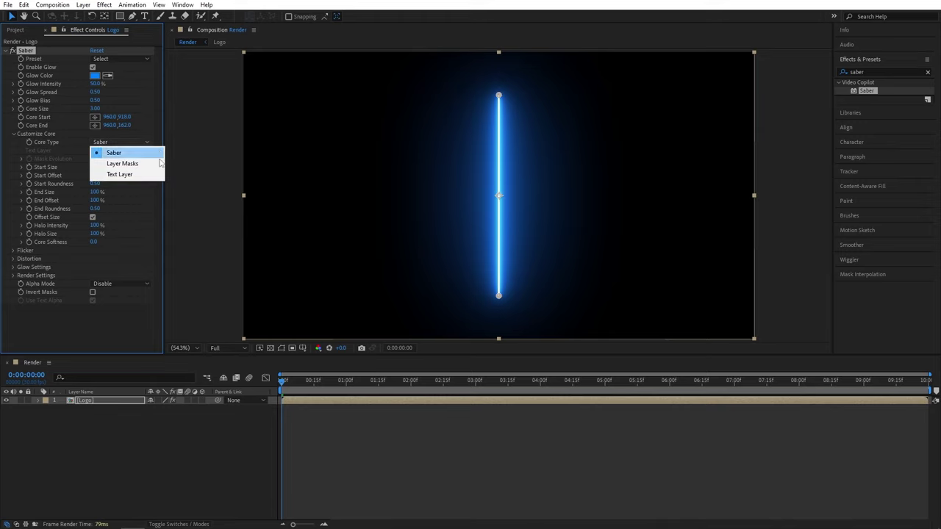
left_click(123, 164)
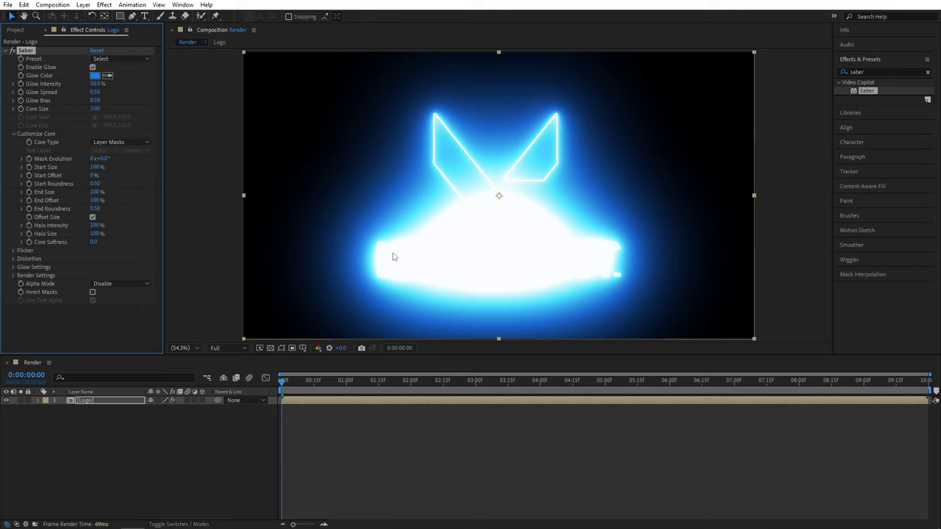
left_click(14, 276)
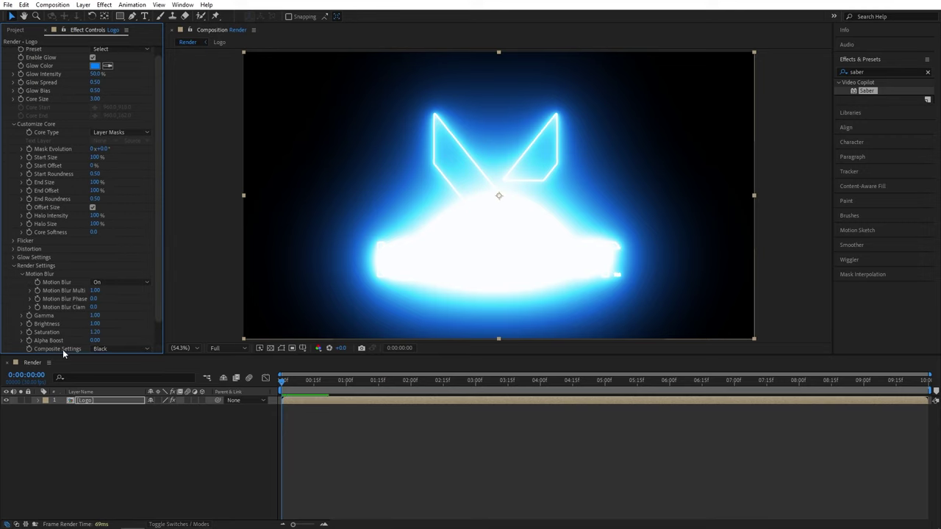
left_click(114, 349)
left_click(129, 360)
scroll(159, 214, "up", 2)
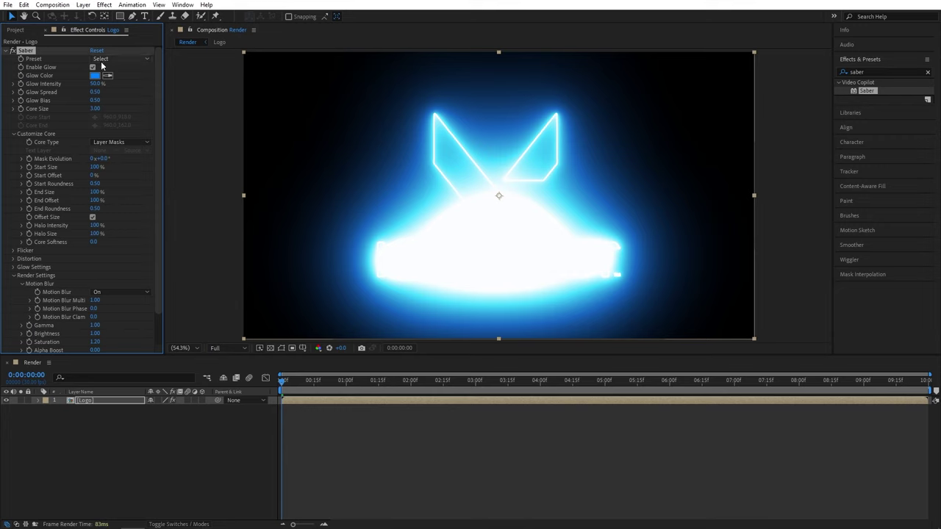
Step: Switch the Saber to the Burning preset with Core Size 2
left_click(105, 60)
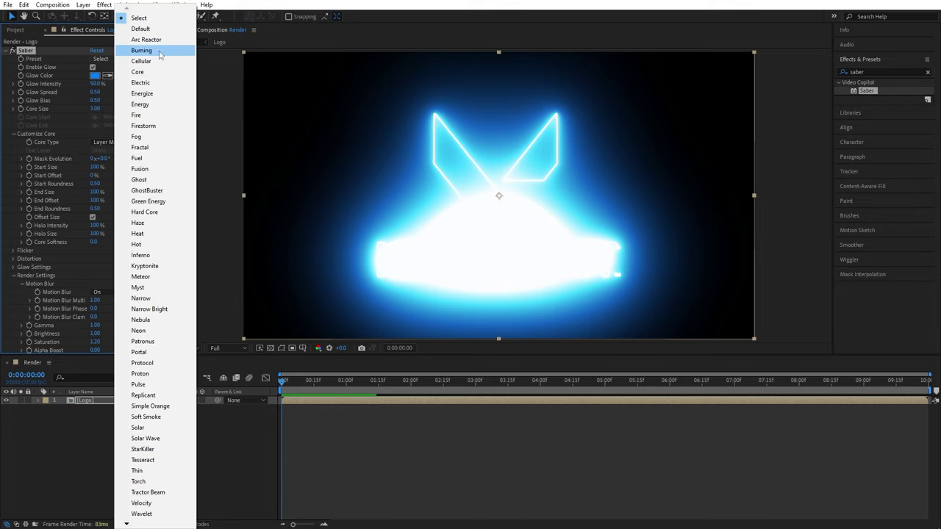
left_click(158, 54)
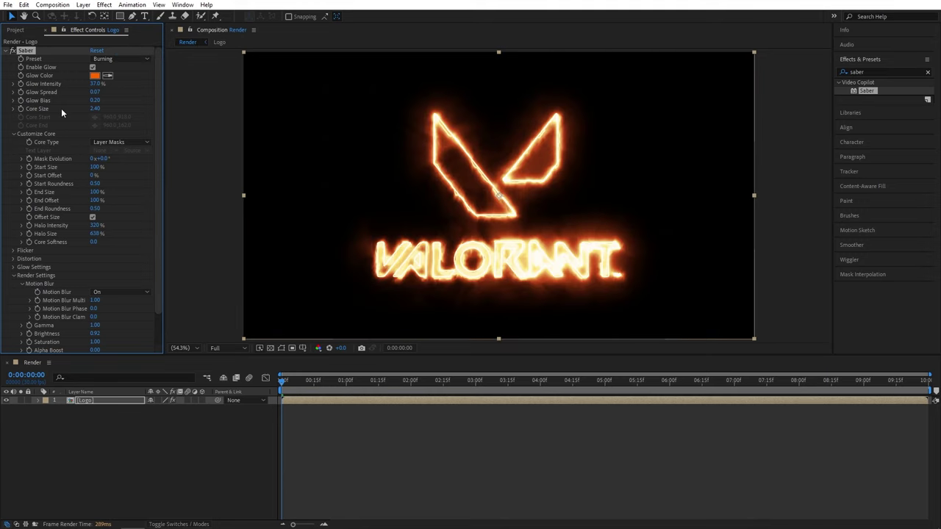
left_click(95, 108)
type("2")
key("Return")
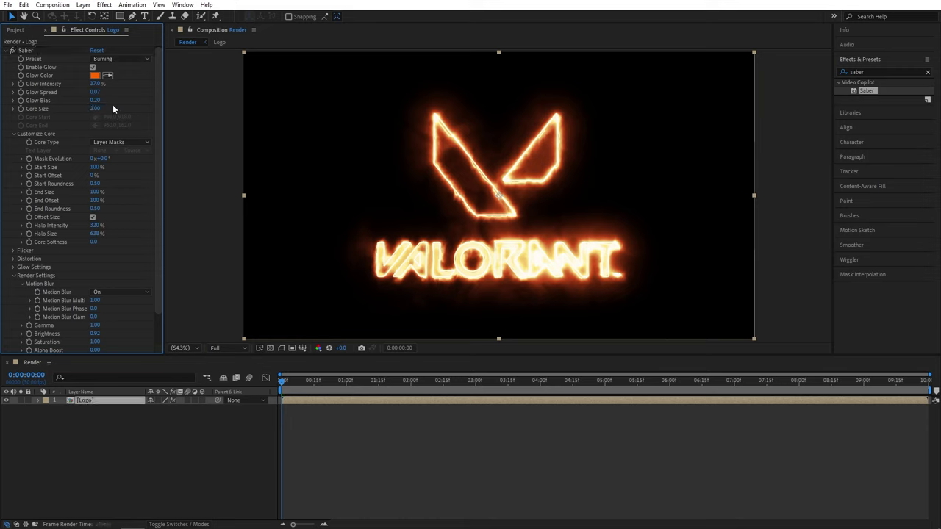
Step: Set first-frame keyframes for Saber's Mask Evolution and End Offset
left_click(283, 395)
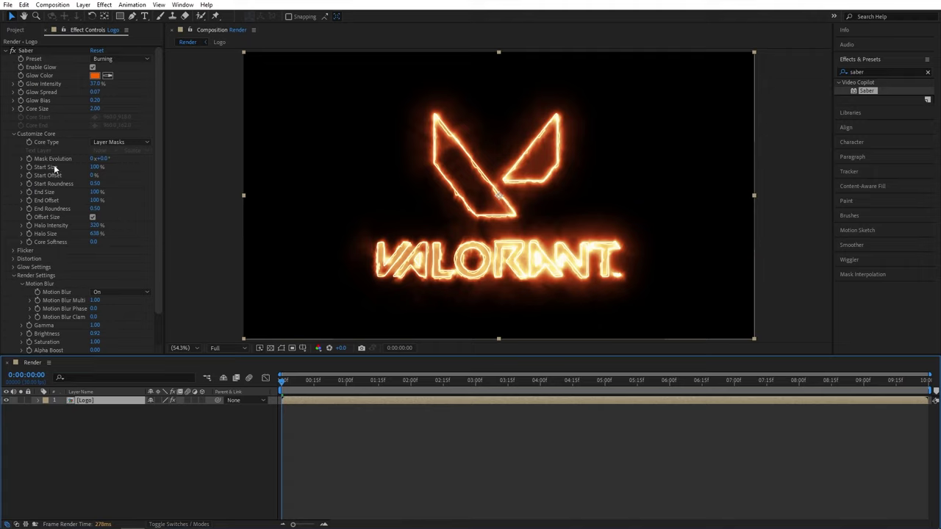
left_click(29, 158)
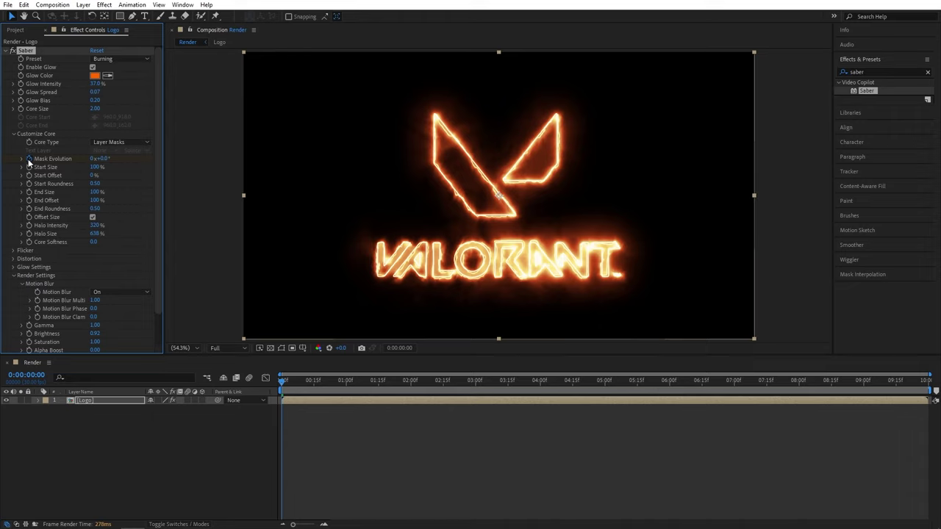
left_click(29, 201)
Step: Key End Offset from 0% at 0:00 to 100% at 3:00, with Mask Evolution -180°
left_click(96, 200)
type("0")
key("Return")
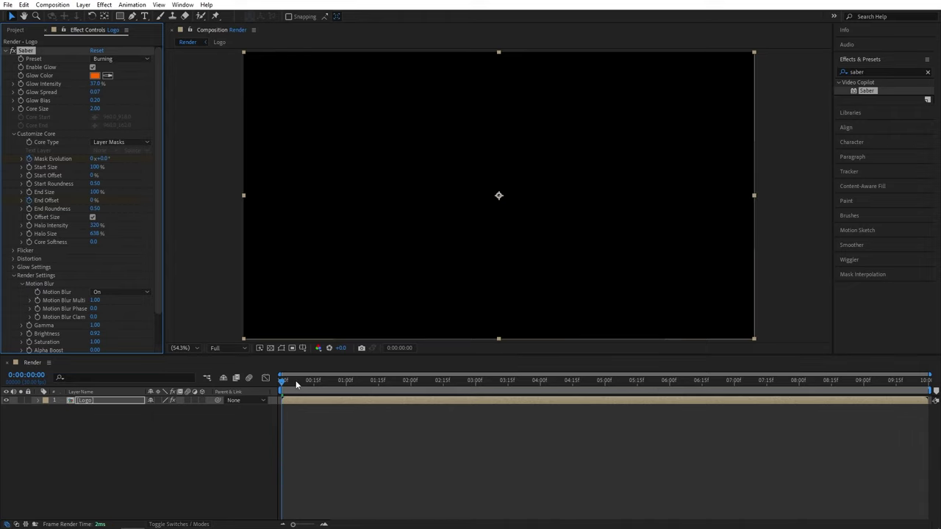
left_click_drag(284, 383, 478, 398)
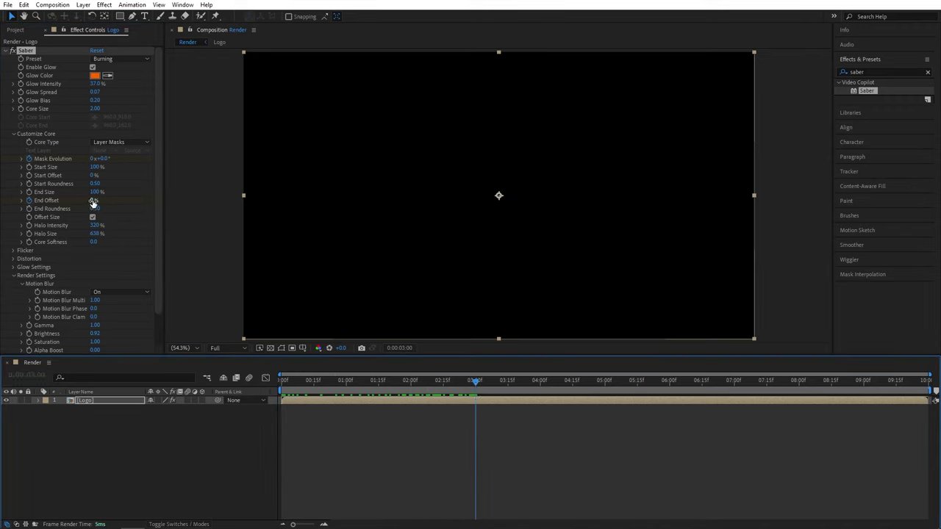
left_click_drag(93, 203, 207, 198)
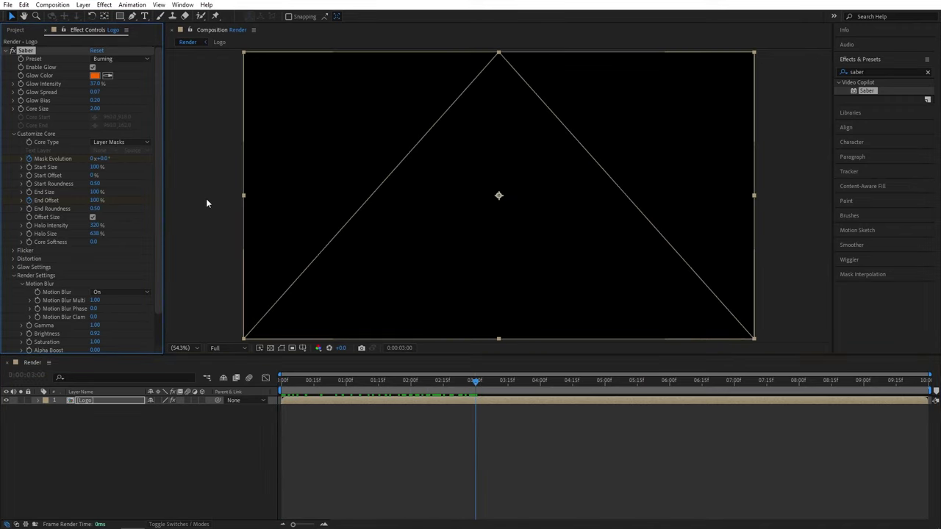
left_click(103, 160)
type("-180")
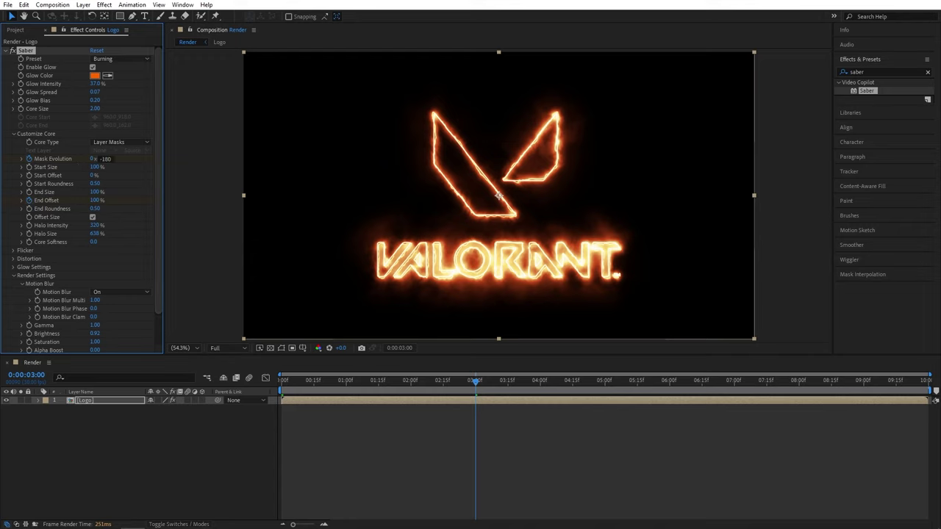
Step: Preview the burning draw-on animation at Half resolution
left_click(221, 348)
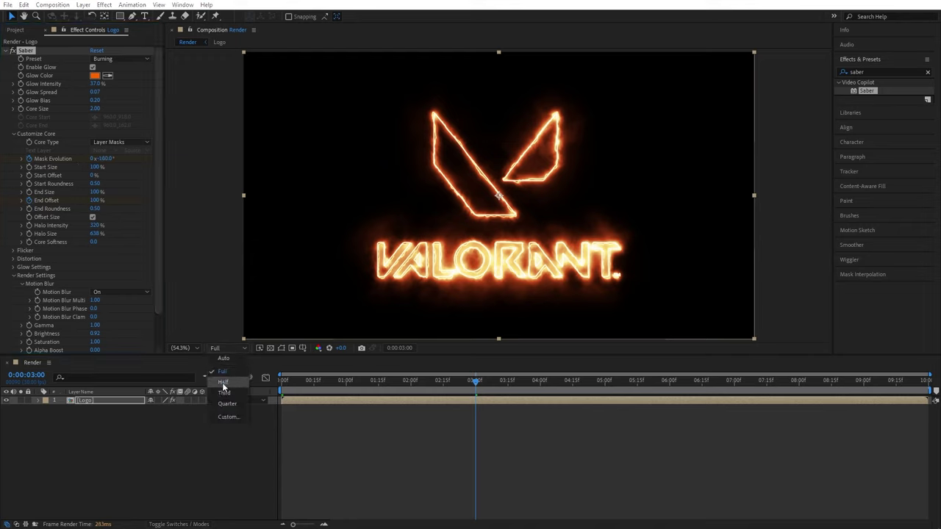
left_click(225, 382)
mouse_move(465, 383)
left_mouse_down()
mouse_move(283, 385)
mouse_move(323, 387)
left_mouse_up()
key("space")
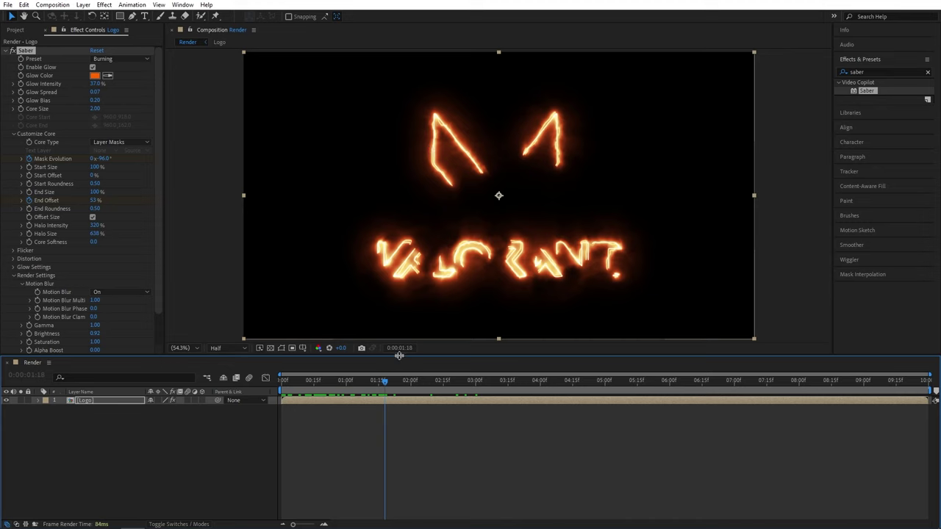
mouse_move(384, 382)
left_mouse_down()
mouse_move(363, 383)
mouse_move(402, 384)
left_mouse_up()
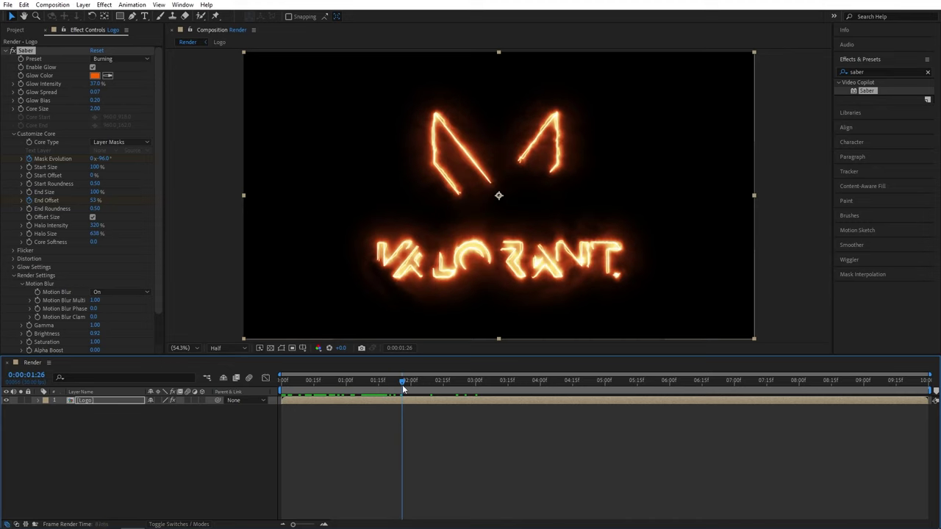
Step: Keyframe Saber's Start Size down to 0% at the six-second mark
left_click(477, 400)
key("u")
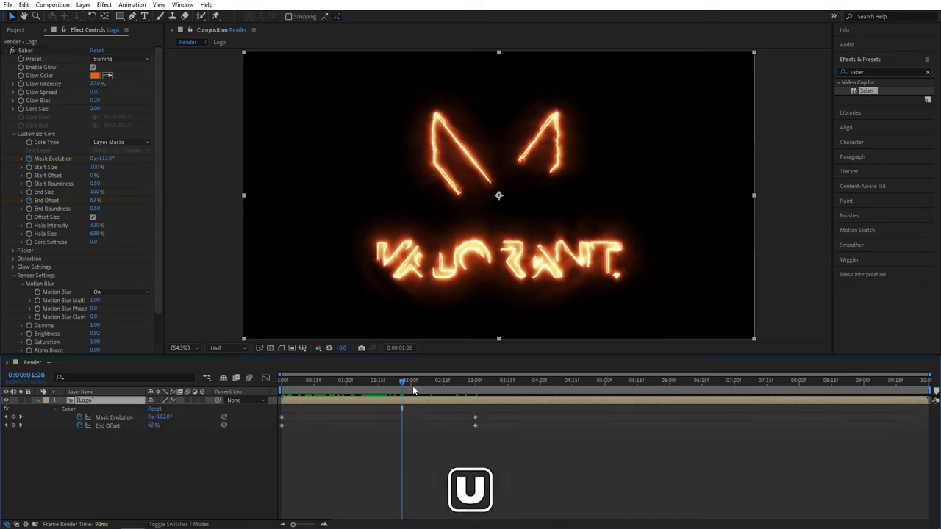
left_click_drag(412, 384, 542, 397)
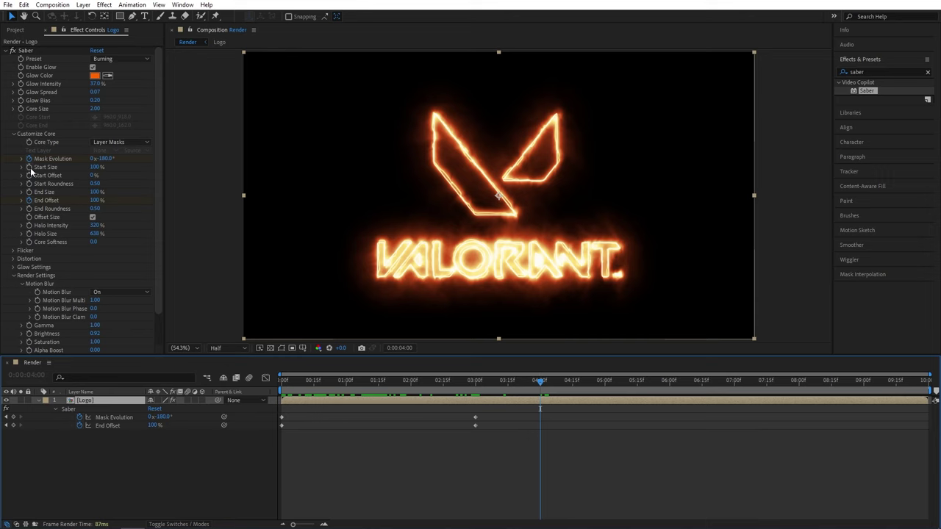
left_click_drag(542, 385, 670, 398)
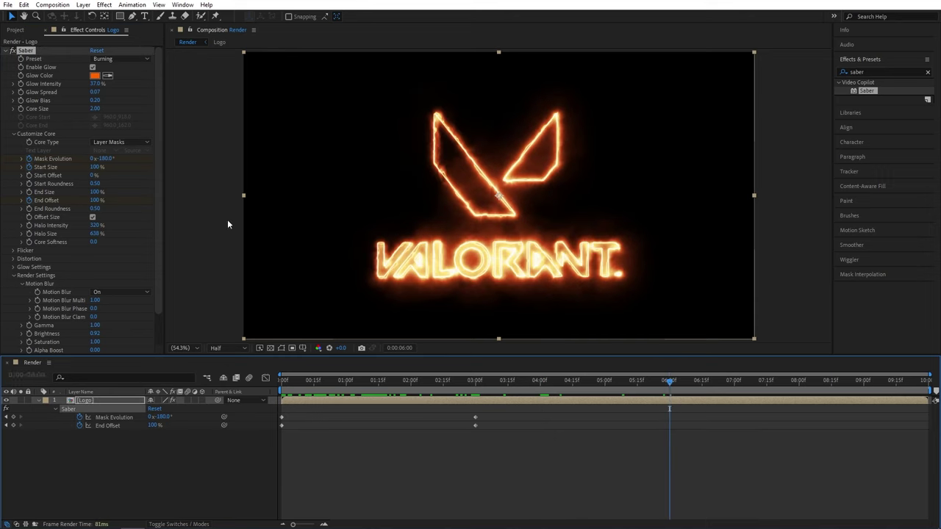
left_click_drag(96, 168, 89, 168)
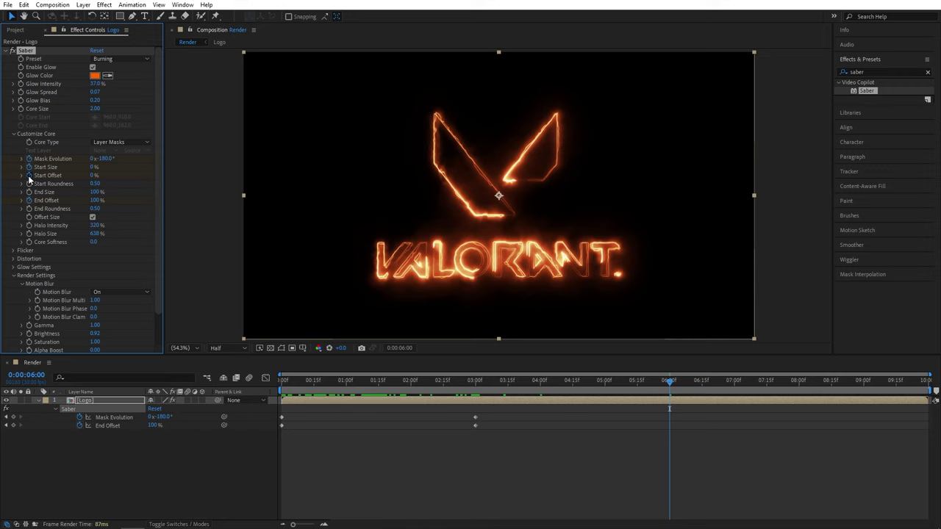
Step: At 8:00 set Start Offset to 100% and Mask Evolution to 0° for the burn-away
left_click_drag(671, 383, 800, 398)
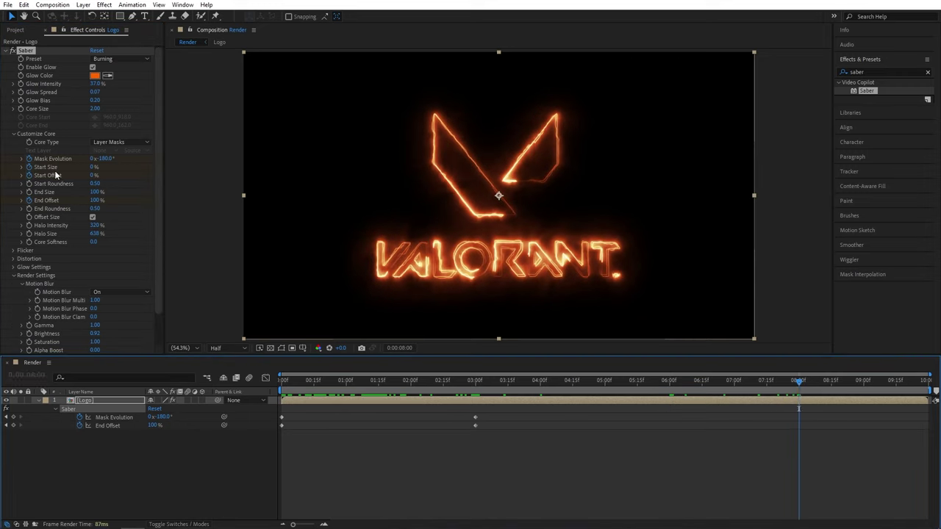
left_click_drag(88, 176, 200, 176)
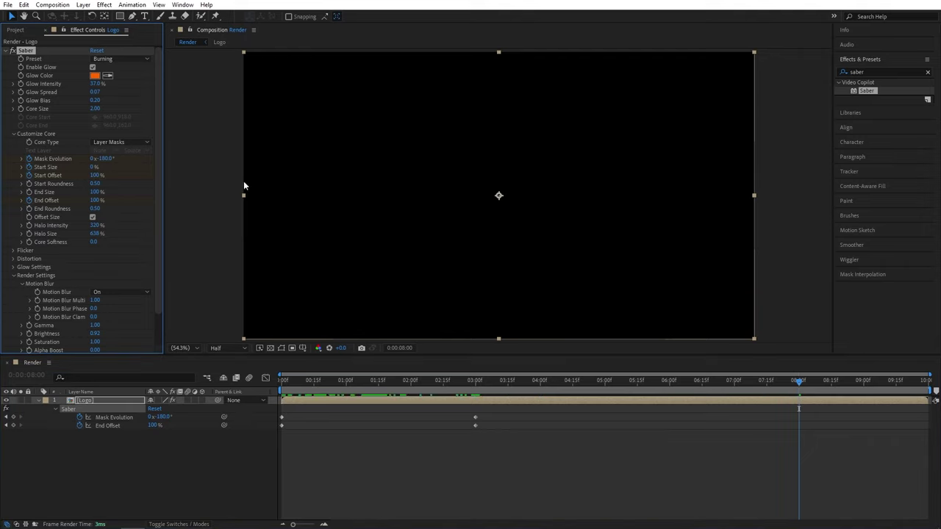
left_click(105, 158)
type("0")
key("Return")
key("u")
key("u")
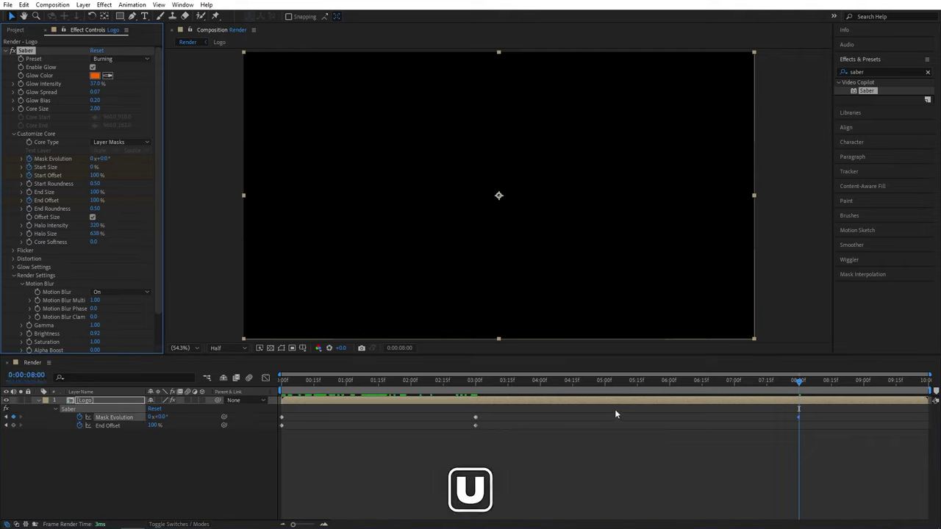
left_click(680, 403)
key("u")
mouse_move(799, 381)
left_mouse_down()
mouse_move(530, 396)
mouse_move(756, 403)
mouse_move(276, 403)
mouse_move(488, 407)
mouse_move(773, 429)
mouse_move(735, 432)
left_mouse_up()
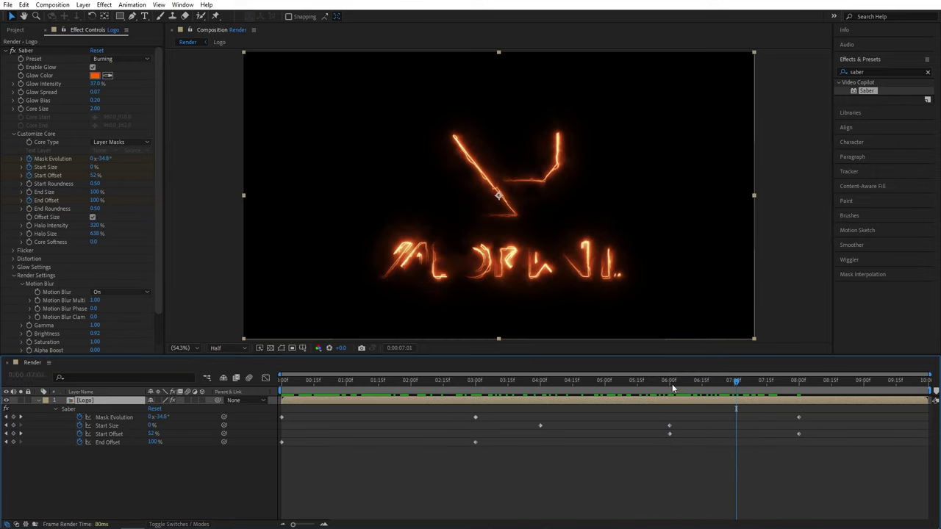
Step: Duplicate the Logo layer via Edit > Duplicate and select the copy
left_click(25, 4)
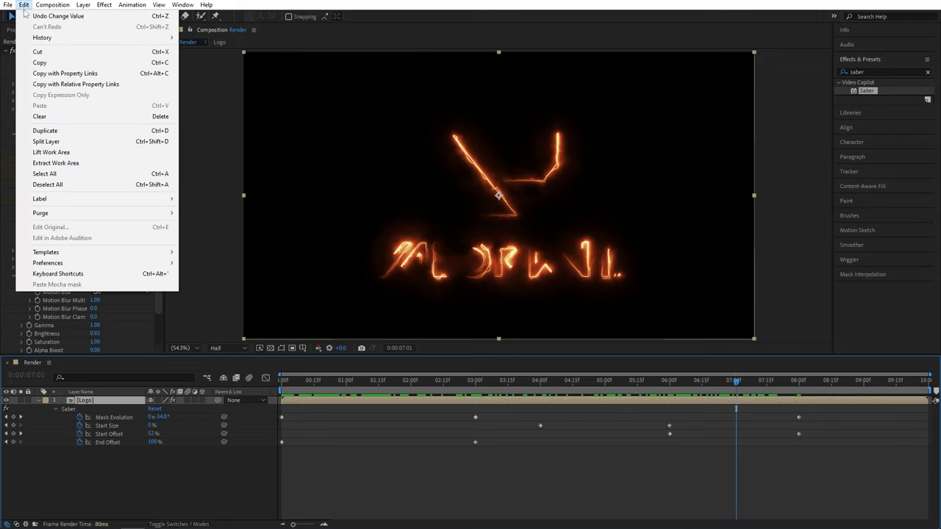
left_click(163, 133)
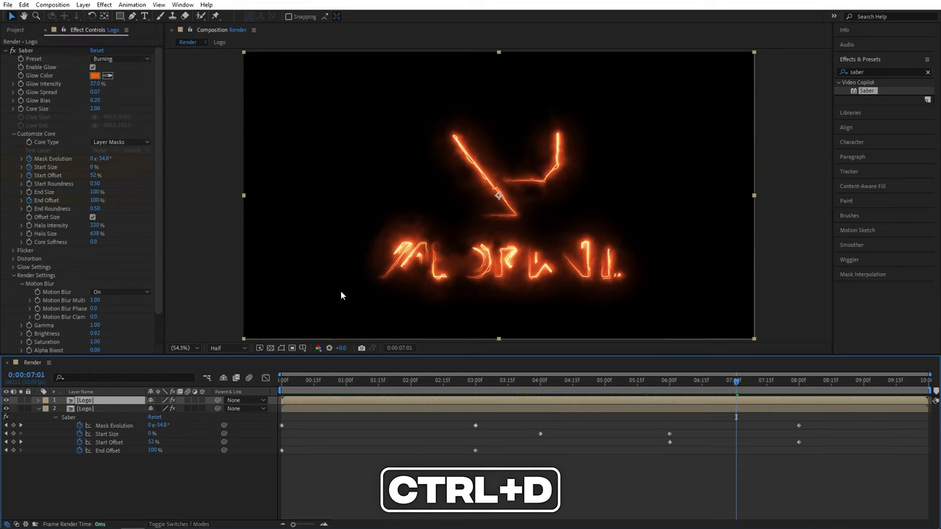
left_click(82, 408)
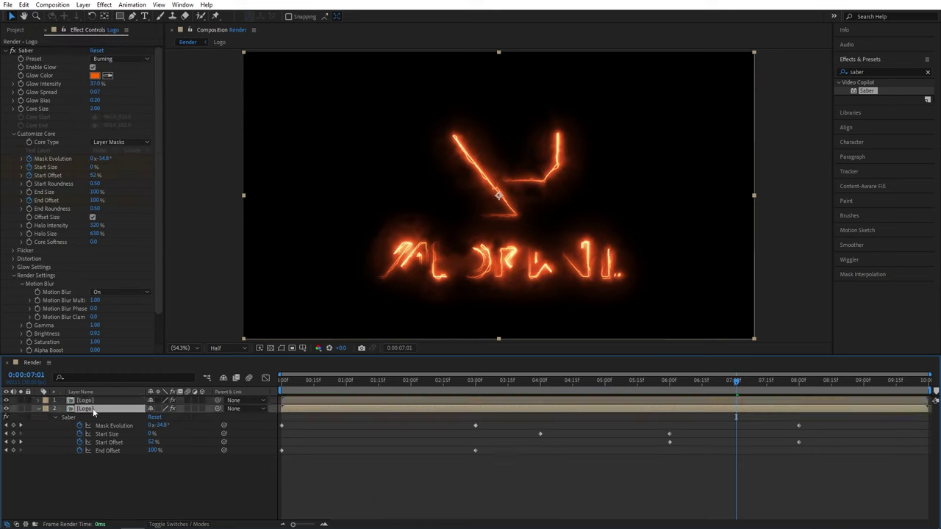
Step: Flip the duplicate logo vertically and move it below the original
right_click(89, 410)
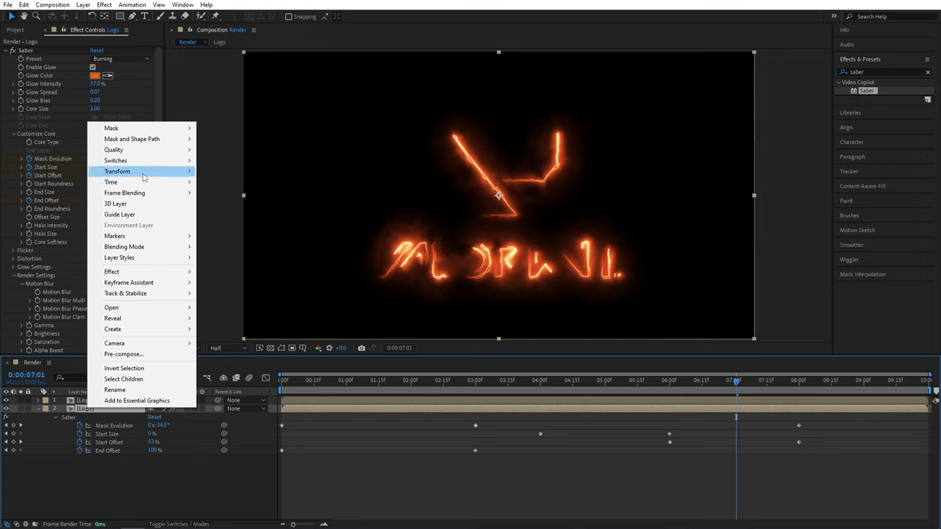
mouse_move(141, 172)
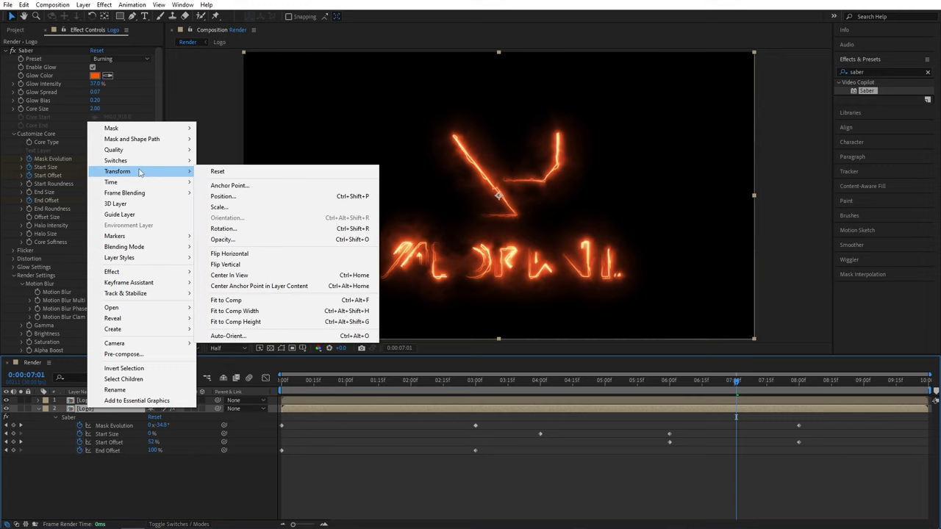
left_click(228, 265)
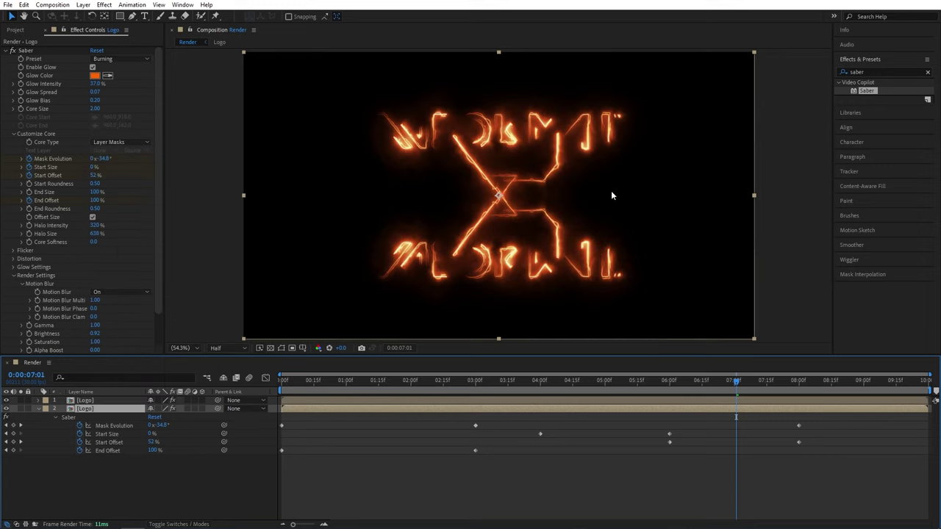
left_click_drag(545, 151, 563, 312)
Step: Set the reflection's vertical Scale to -40% and position it just beneath the logo
key("s")
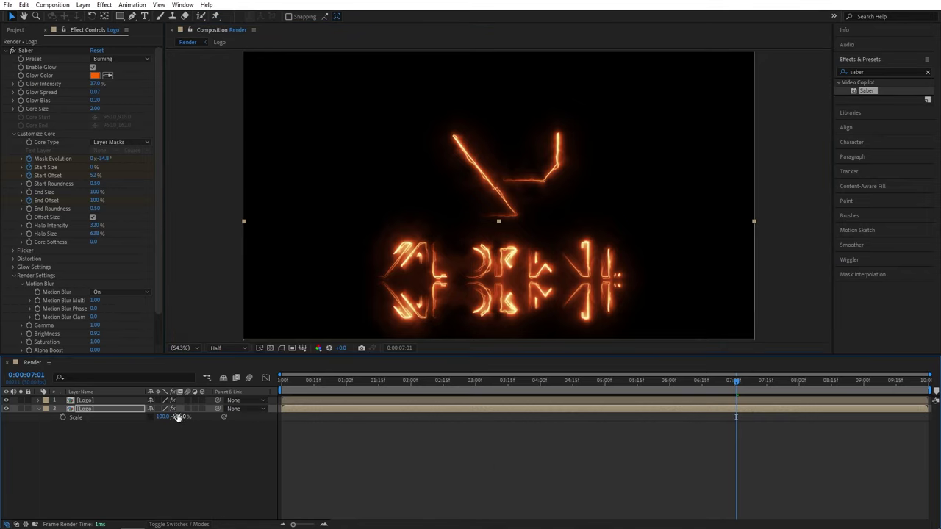
left_click(179, 417)
type("-40")
key("Return")
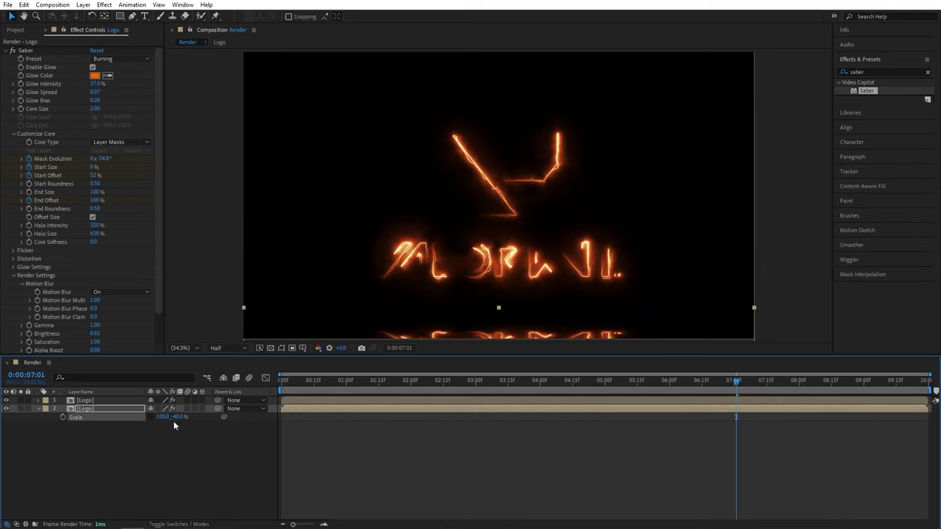
left_click(530, 324)
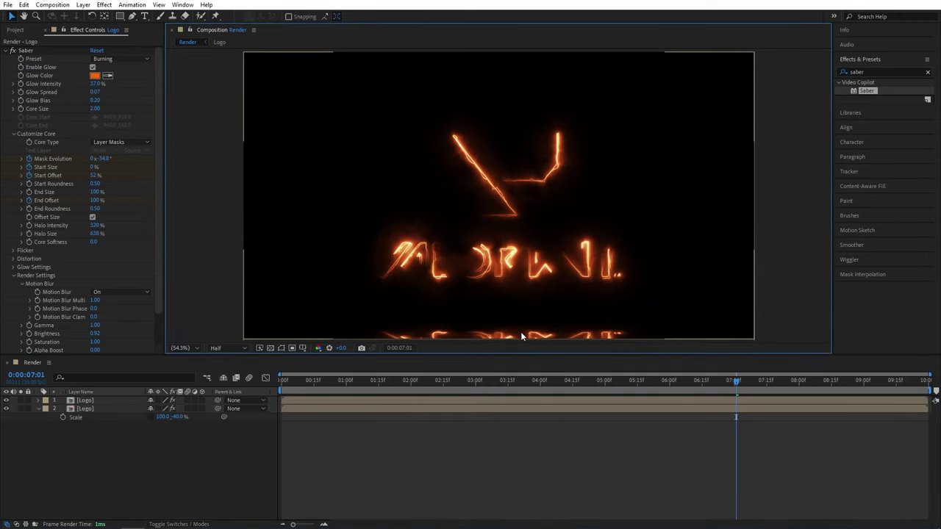
left_click_drag(520, 336, 540, 295)
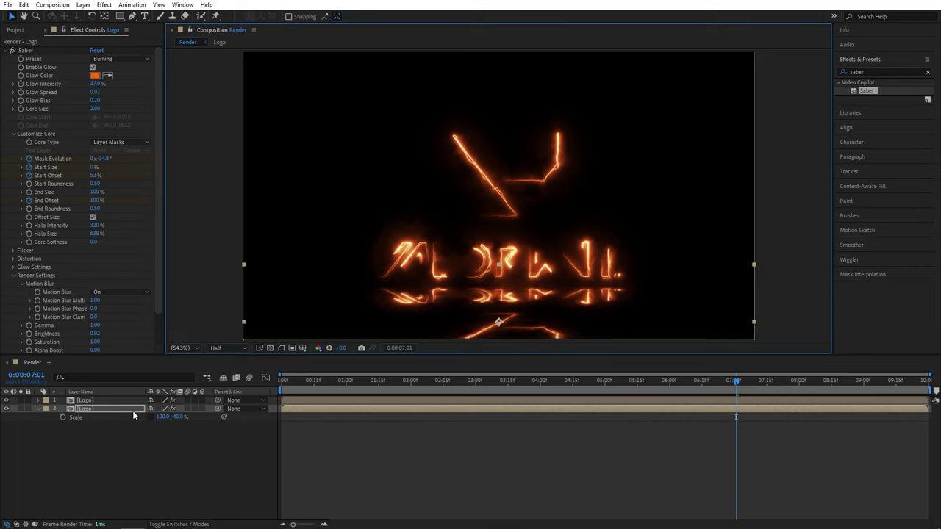
Step: Set the reflection layer's Opacity to 50%
key("t")
left_click(155, 423)
type("50")
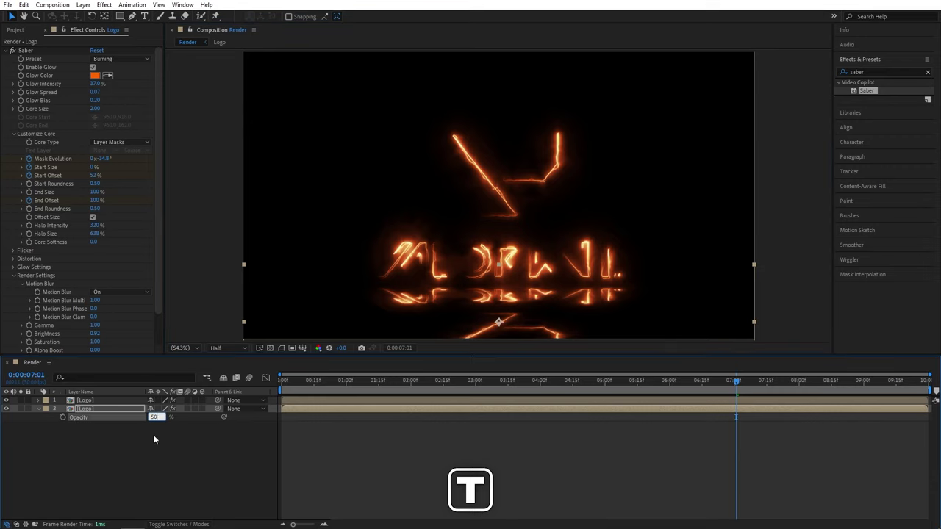
left_click(163, 440)
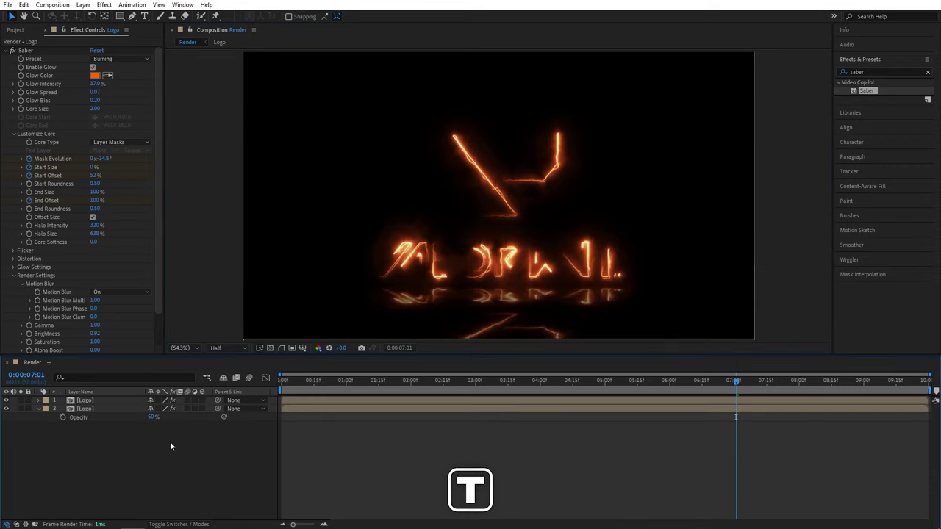
Step: Add Fast Box Blur to the reflection with a Blur Radius of 20
double_click(873, 72)
key("BackSpace")
type("fast bo")
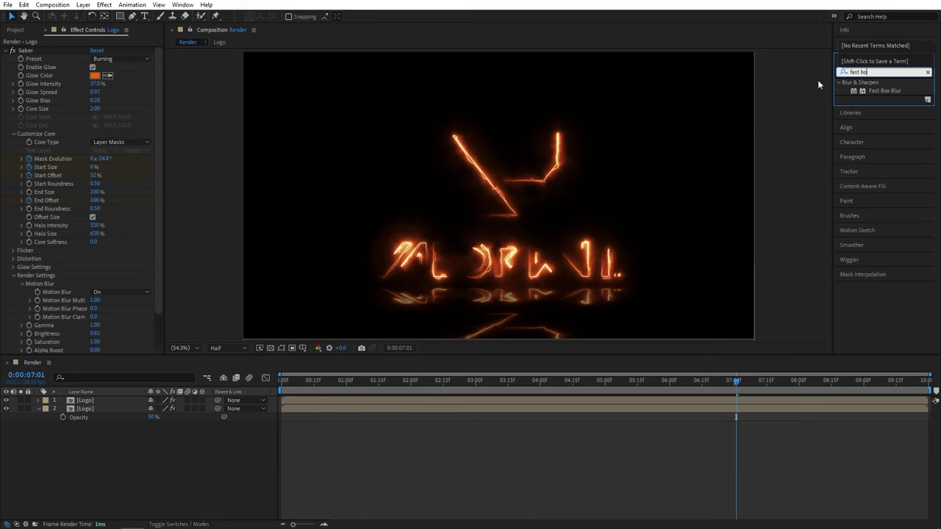
left_click_drag(880, 94, 86, 408)
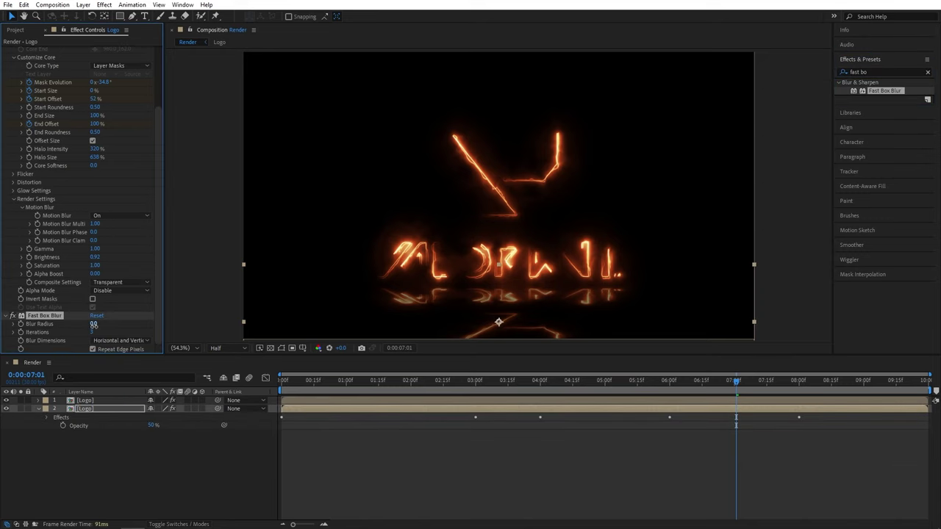
left_click(94, 323)
type("20")
key("Return")
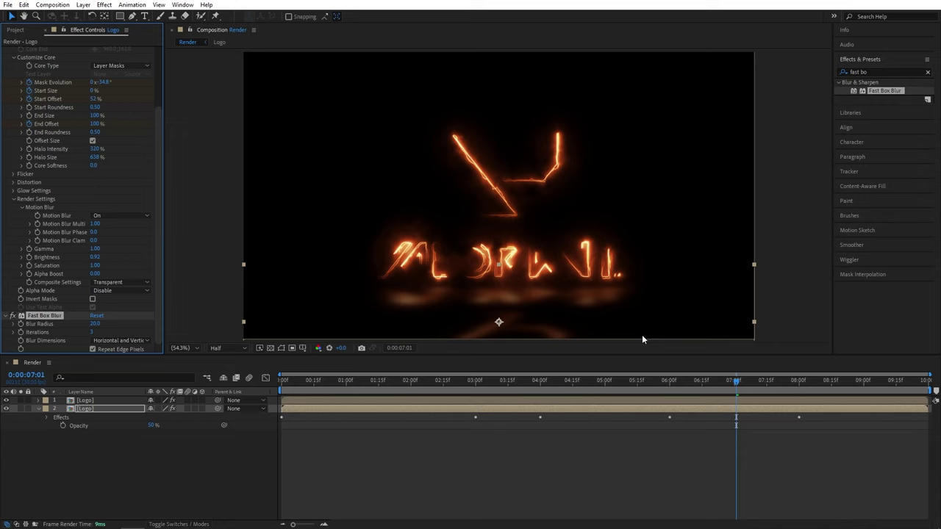
Step: Create a new black solid layer named Floor
left_click(176, 469)
left_click(38, 409)
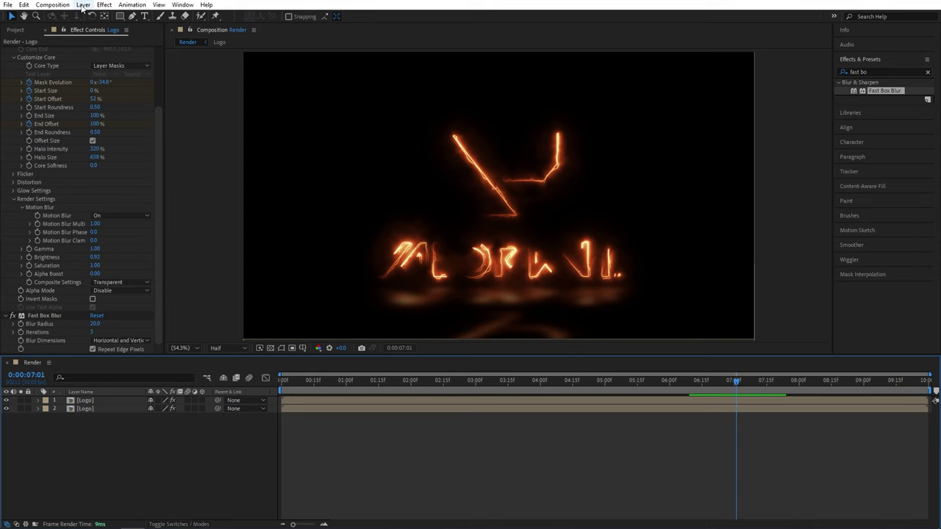
left_click(83, 4)
mouse_move(107, 13)
left_click(262, 28)
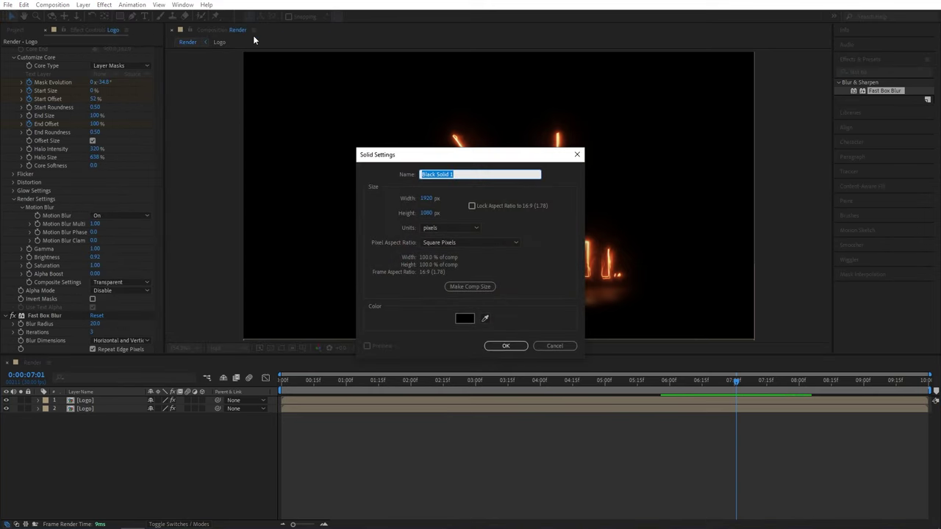
type("Floor")
key("Return")
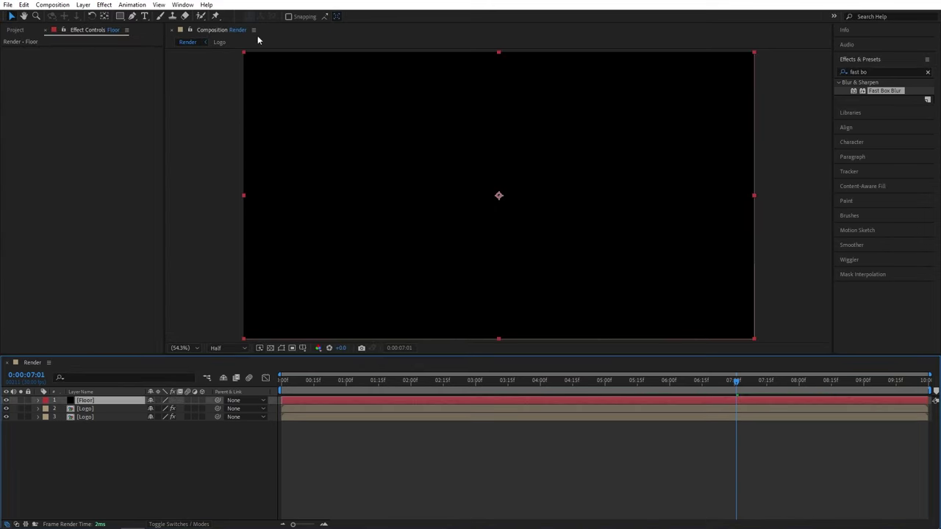
Step: Apply Fractal Noise to Floor with Block noise type, Contrast 200 and Complexity 4
left_click(844, 71)
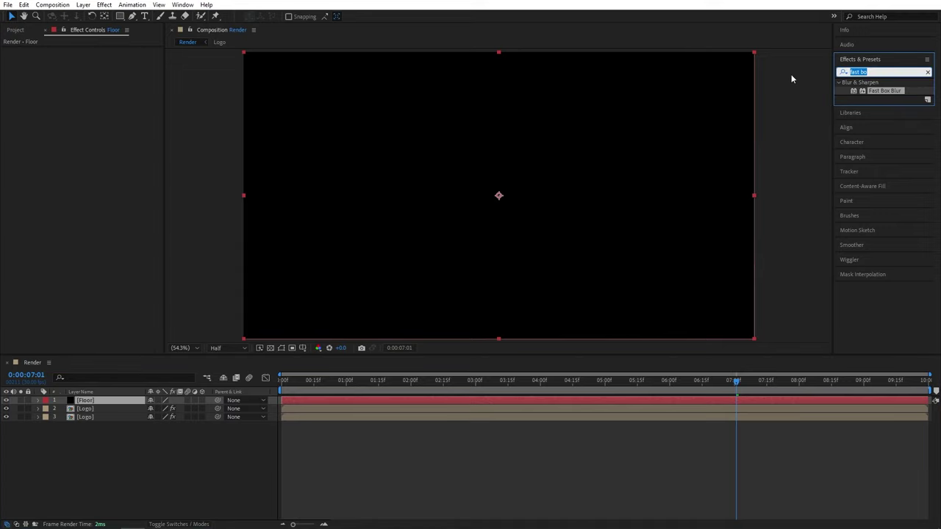
type("fractal")
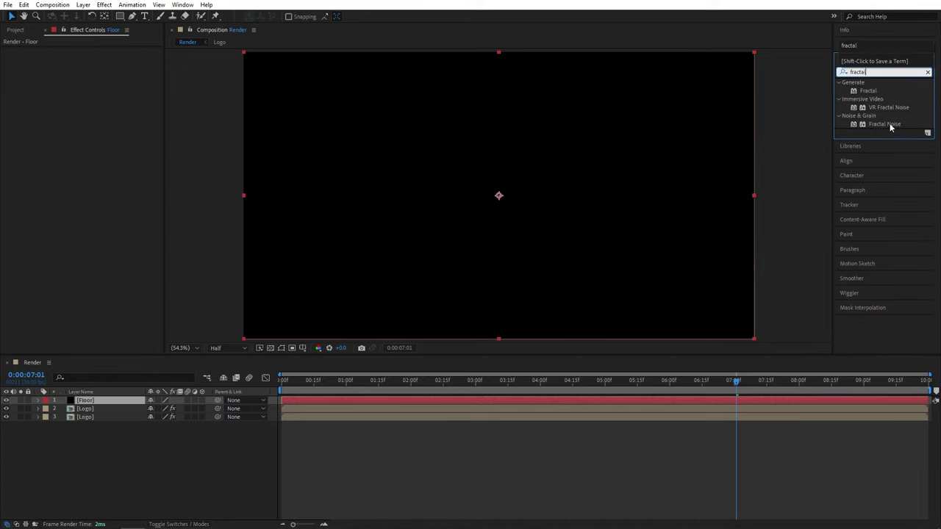
left_click_drag(890, 126, 119, 406)
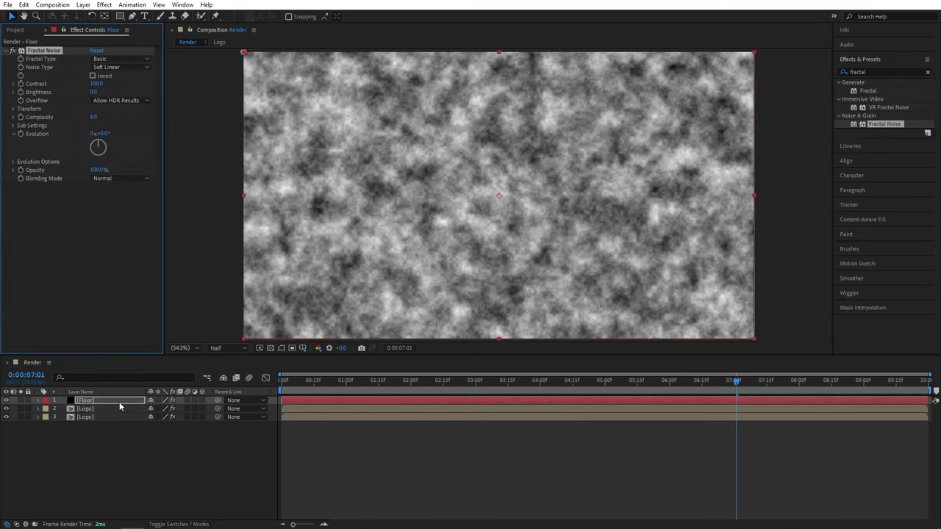
left_click(114, 67)
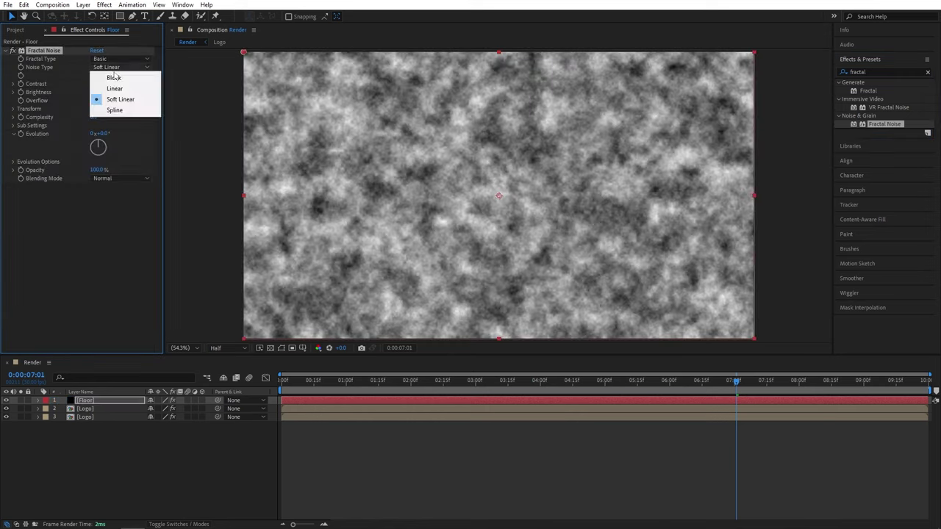
left_click(114, 77)
left_click(103, 84)
type("2")
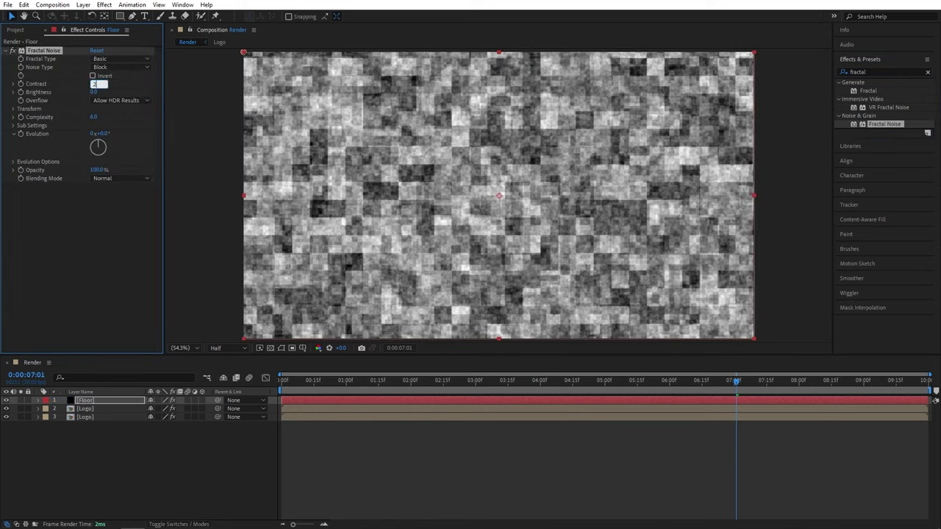
type("00")
key("Return")
left_click(93, 117)
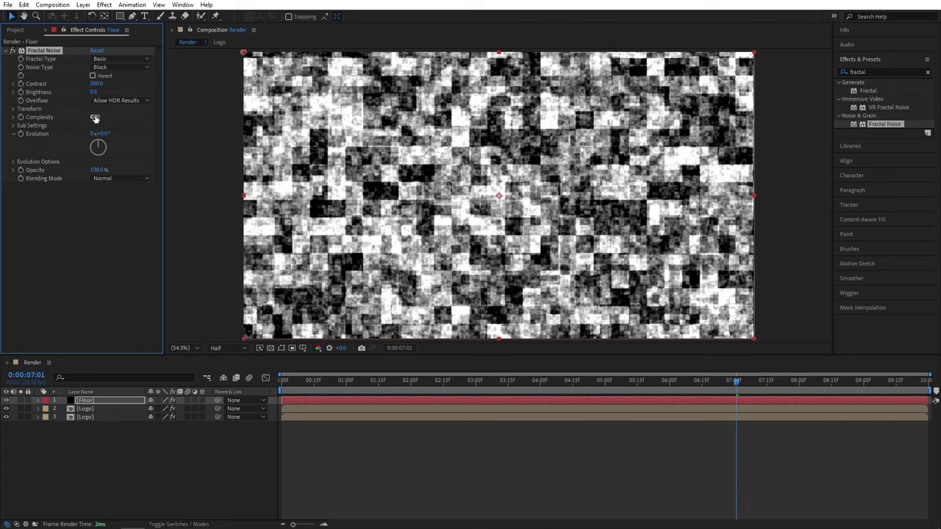
type("4")
key("Return")
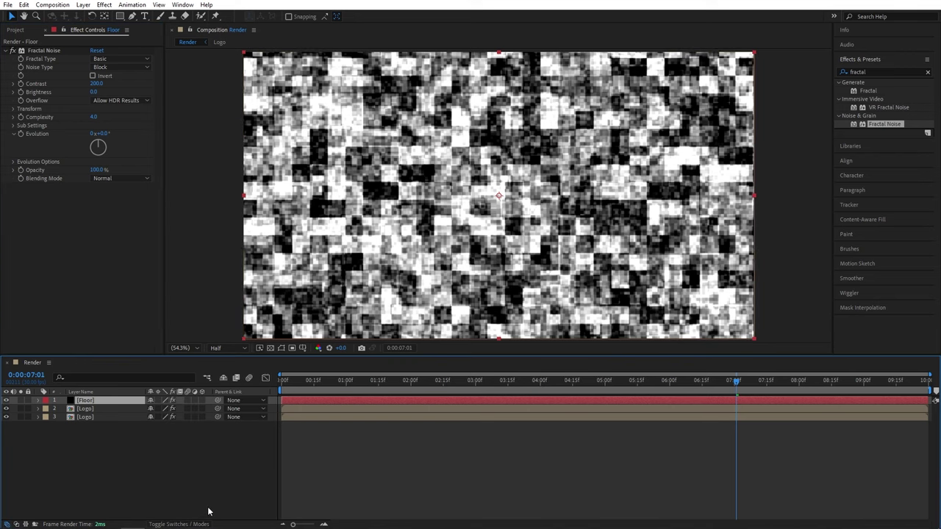
left_click(203, 440)
Step: Make the Floor layer 3D and rotate it 90° on X
left_click(202, 400)
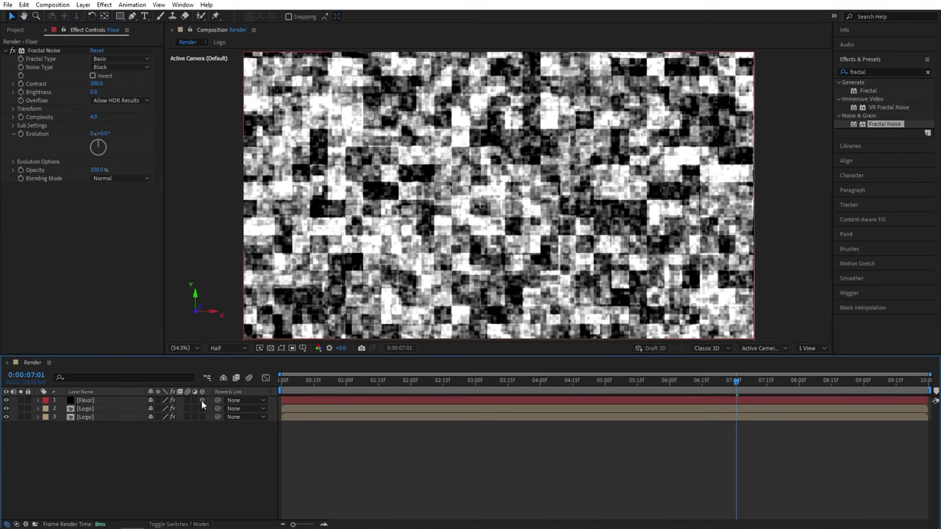
left_click(94, 401)
key("r")
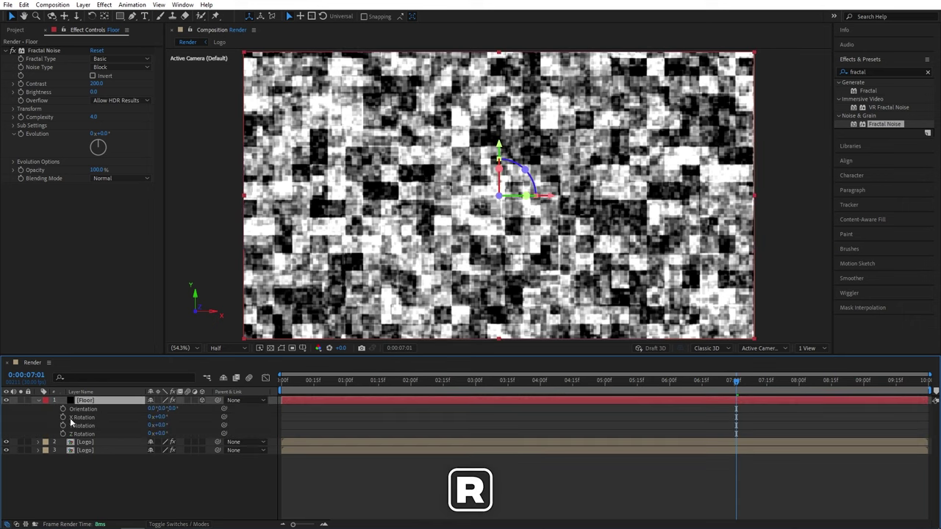
left_click(160, 417)
type("90")
key("Return")
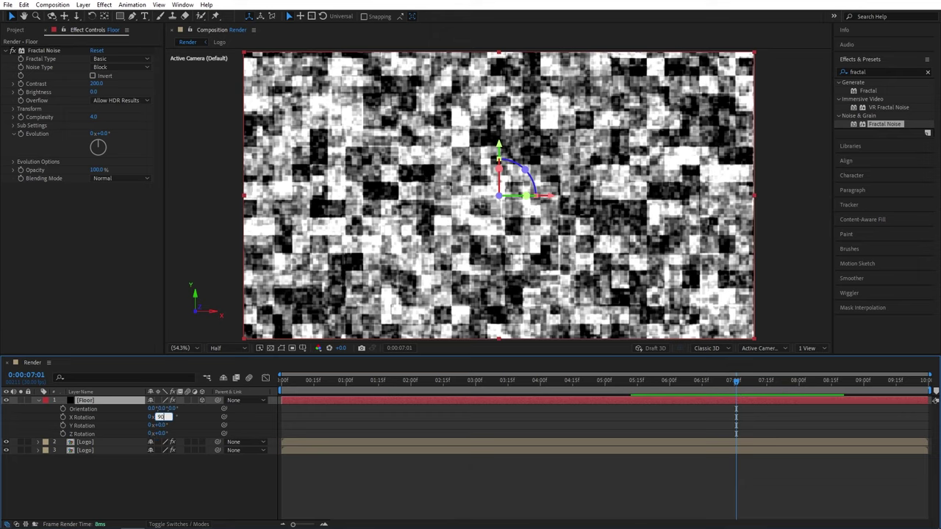
Step: Lower the Floor to position 960, 952, 0 and move it below both Logo layers
key("p")
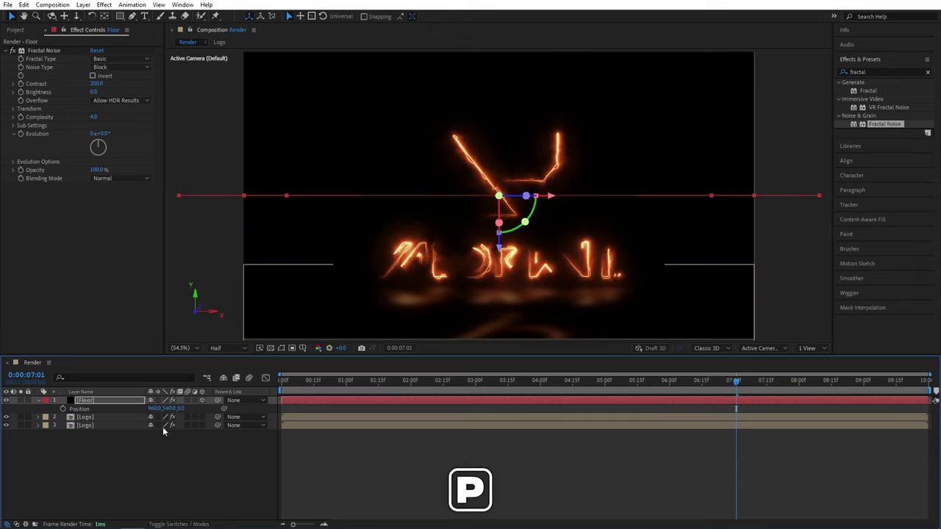
left_click(171, 439)
left_click(169, 408)
left_click_drag(168, 410, 387, 392)
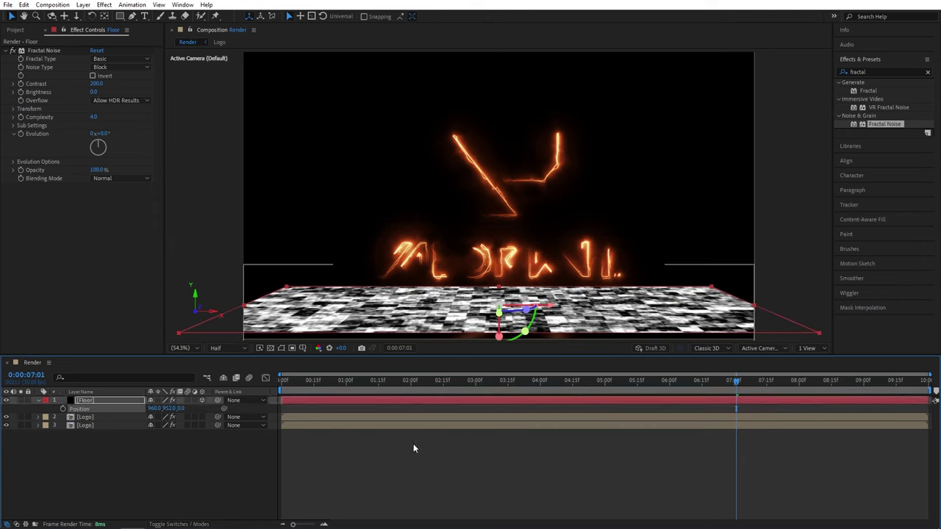
left_click_drag(84, 400, 73, 460)
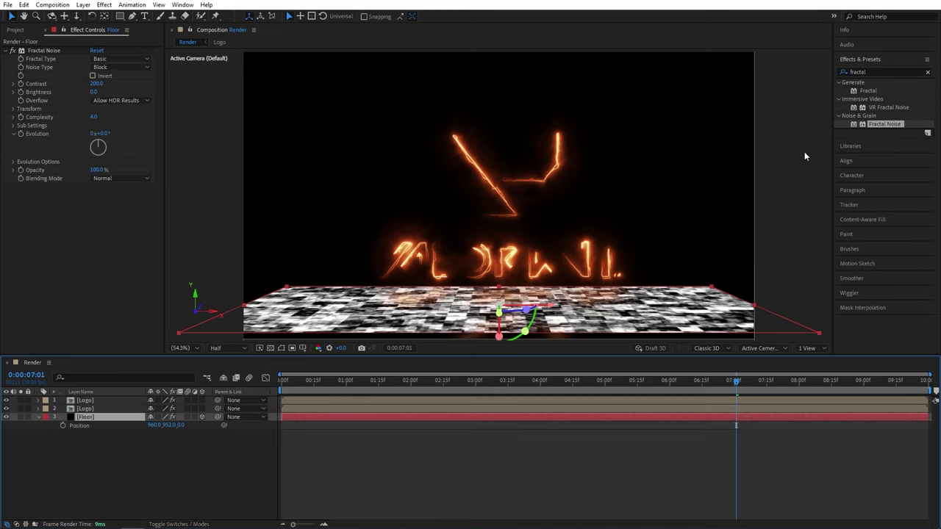
Step: Apply Motion Tile to Floor with Mirror Edges on, Output Width 230 and Output Height 150
left_click(872, 75)
type("motion tile")
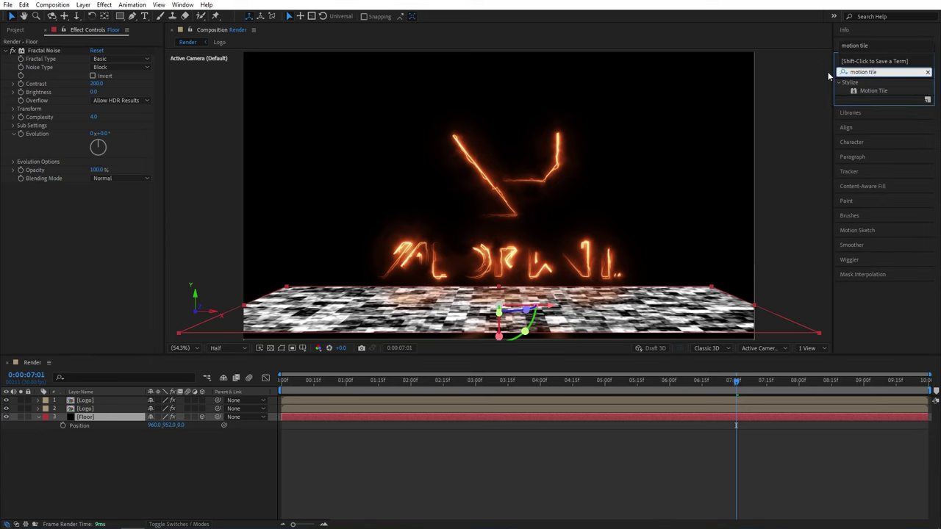
left_click_drag(873, 91, 91, 417)
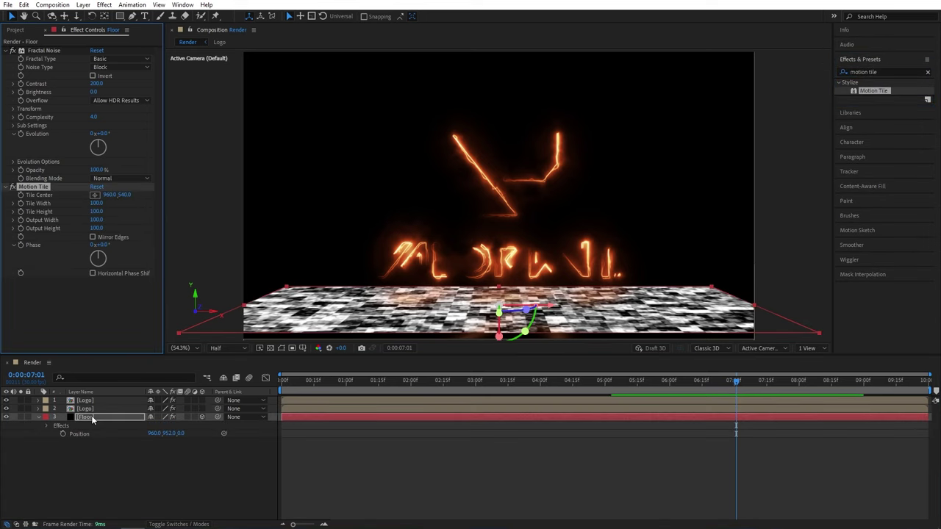
left_click(92, 237)
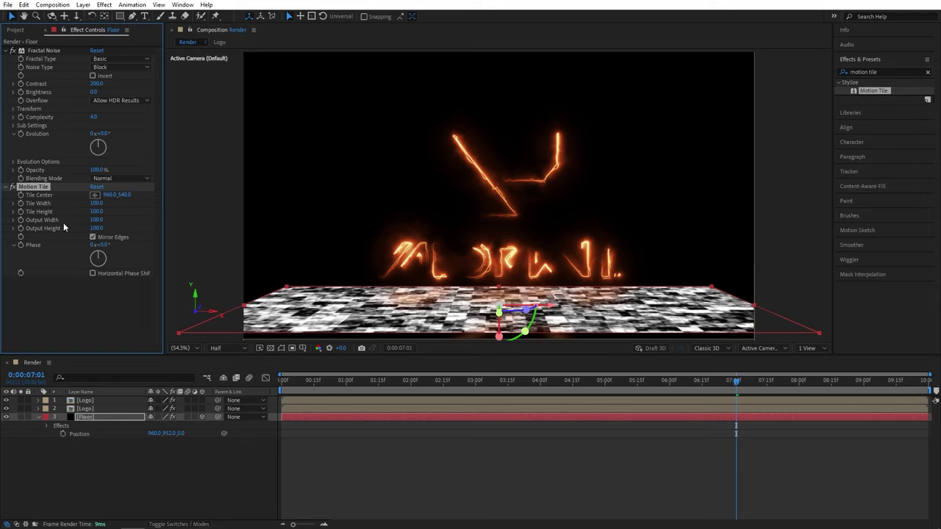
mouse_move(94, 227)
left_mouse_down()
mouse_move(108, 230)
mouse_move(103, 221)
left_mouse_up()
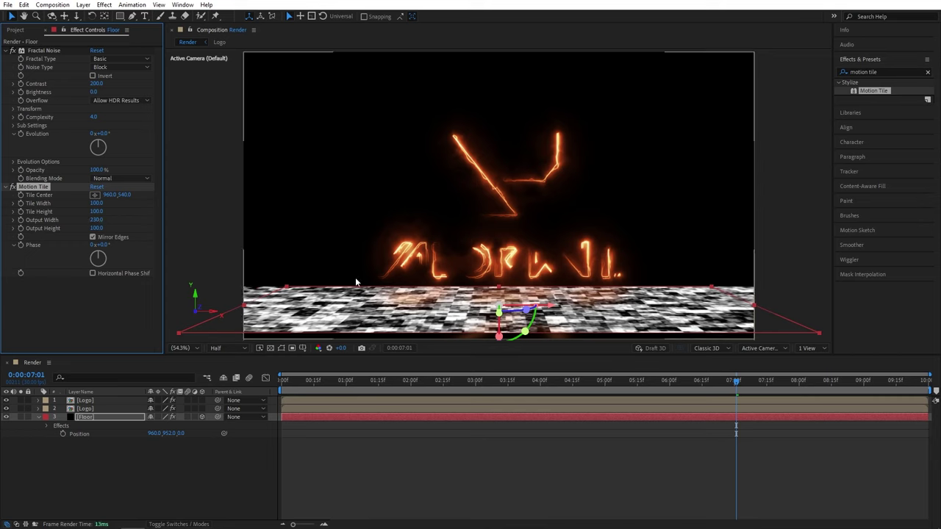
left_click_drag(95, 230, 122, 229)
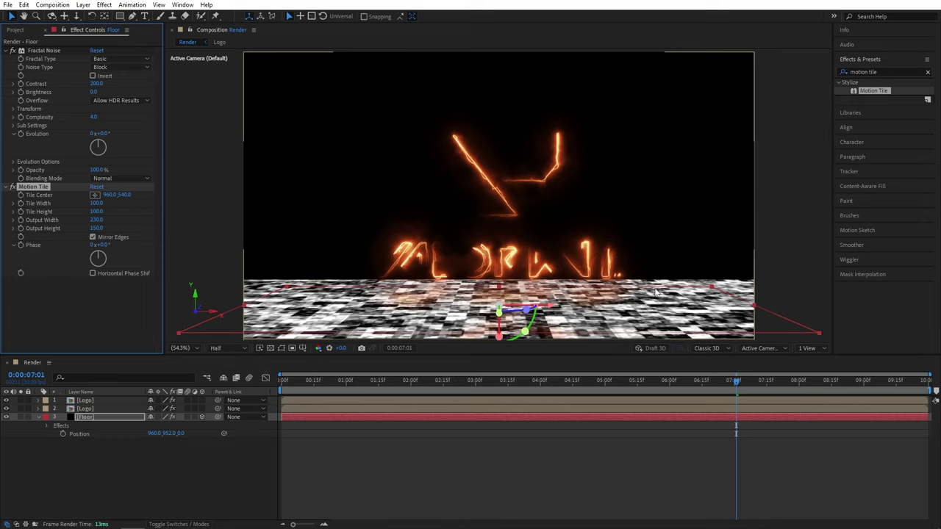
Step: Pre-compose the Floor layer as 'Floor' with all attributes moved, then hide it
right_click(83, 416)
left_click(110, 356)
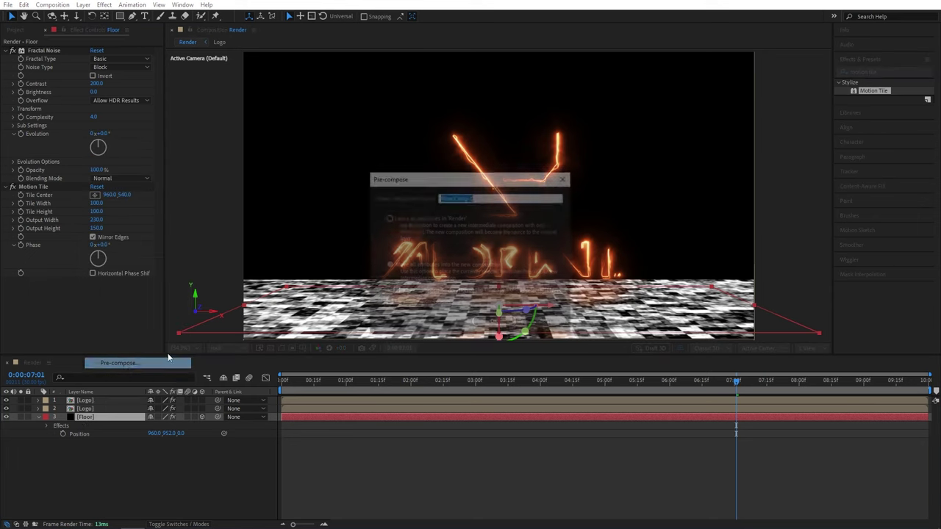
type("Floor")
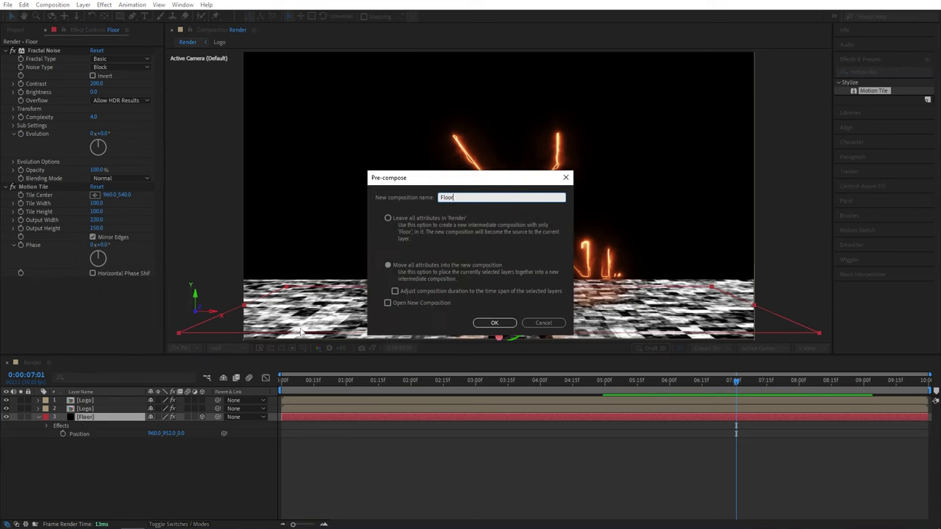
left_click(388, 265)
left_click(496, 324)
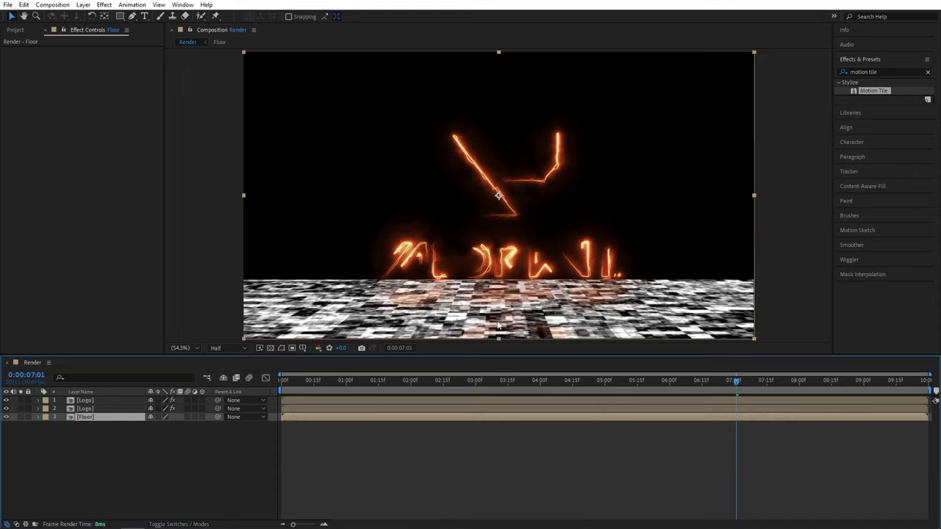
left_click(6, 417)
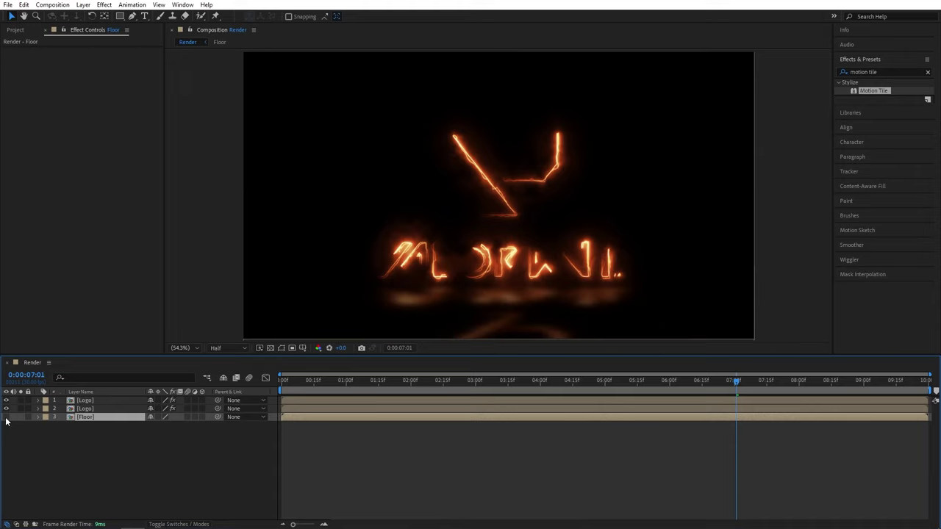
left_click(34, 450)
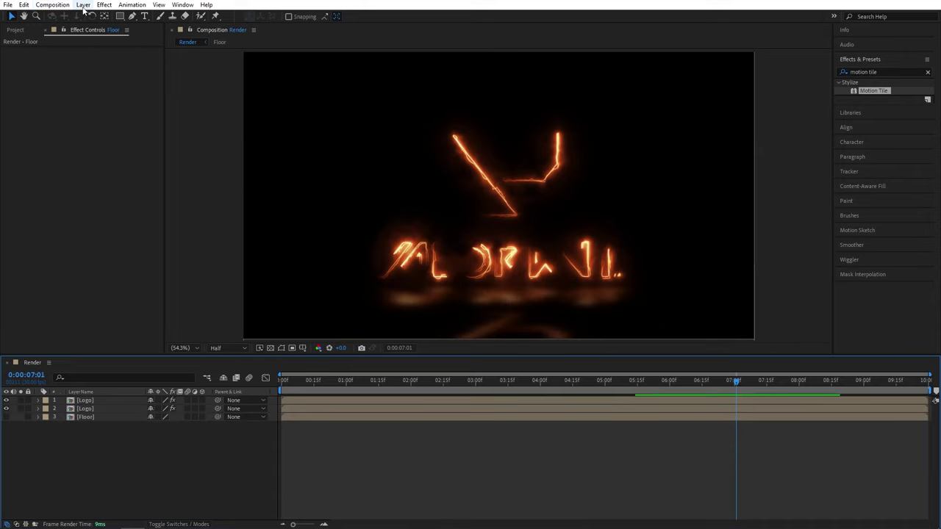
Step: Add Adjustment Layer 1 and arrange it between the two Logo layers
left_click(84, 5)
mouse_move(96, 16)
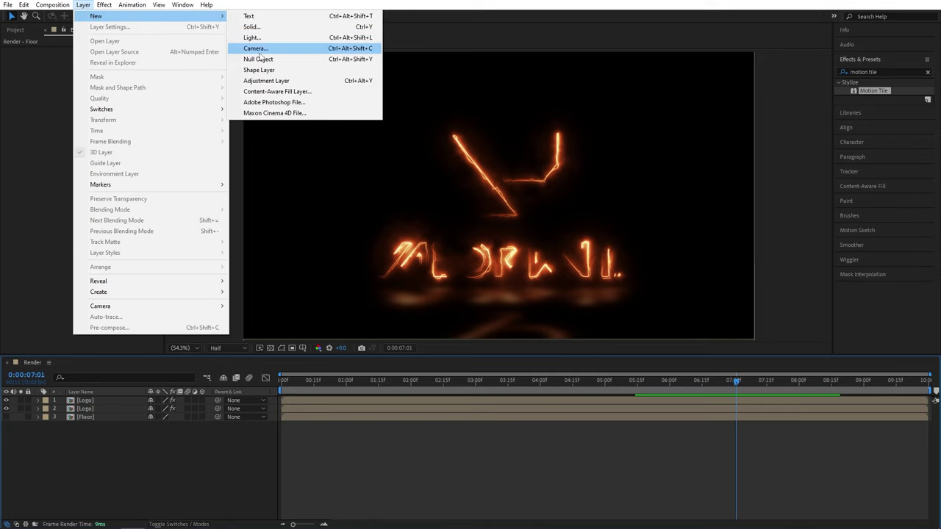
left_click(266, 81)
left_click_drag(113, 408, 82, 402)
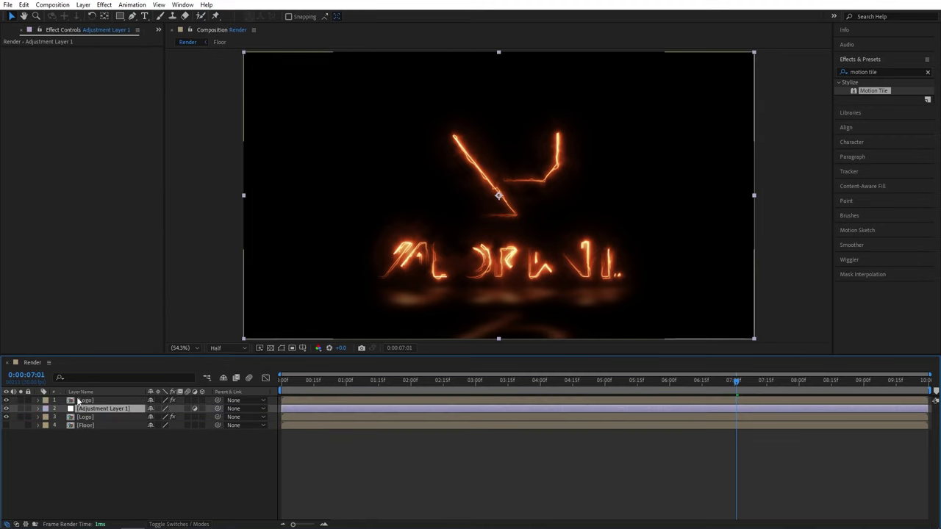
Step: Apply Compound Blur to Adjustment Layer 1 with Blur Layer set to Floor and Maximum Blur 20
left_click(885, 72)
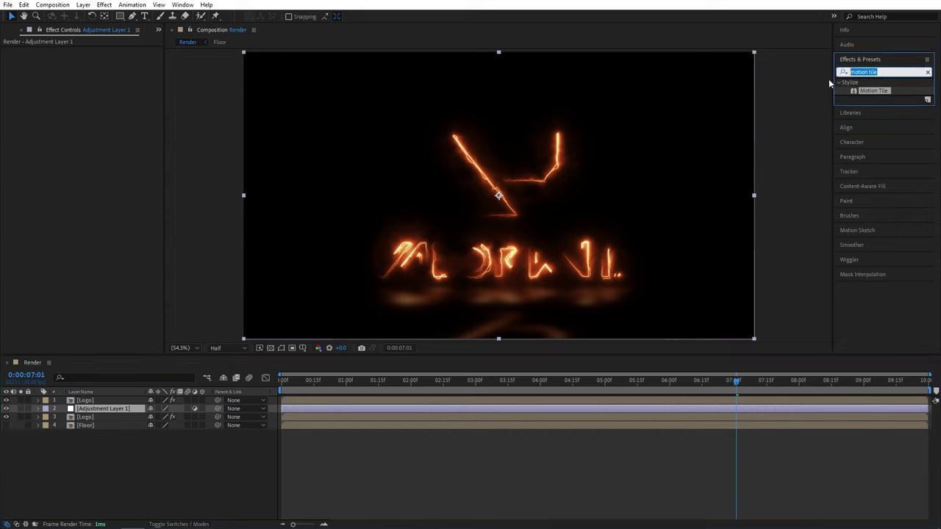
type("compound")
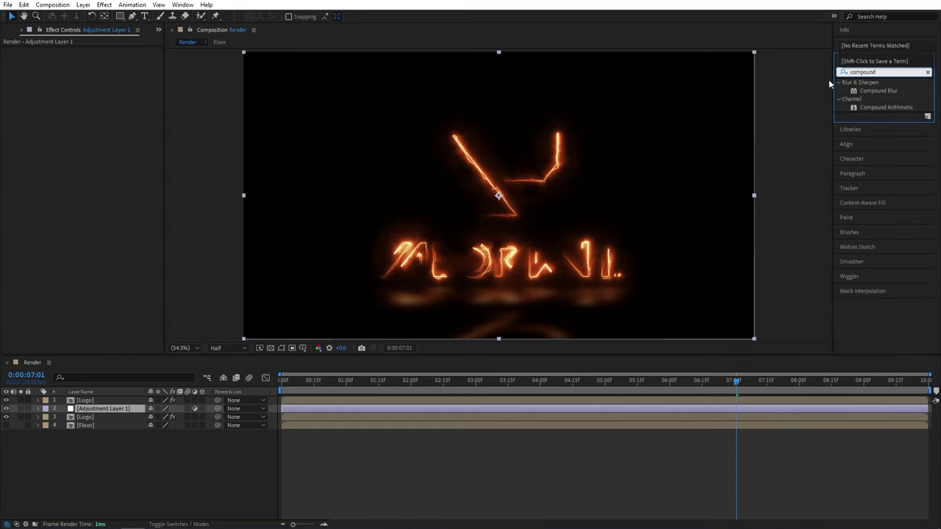
left_click_drag(879, 91, 114, 407)
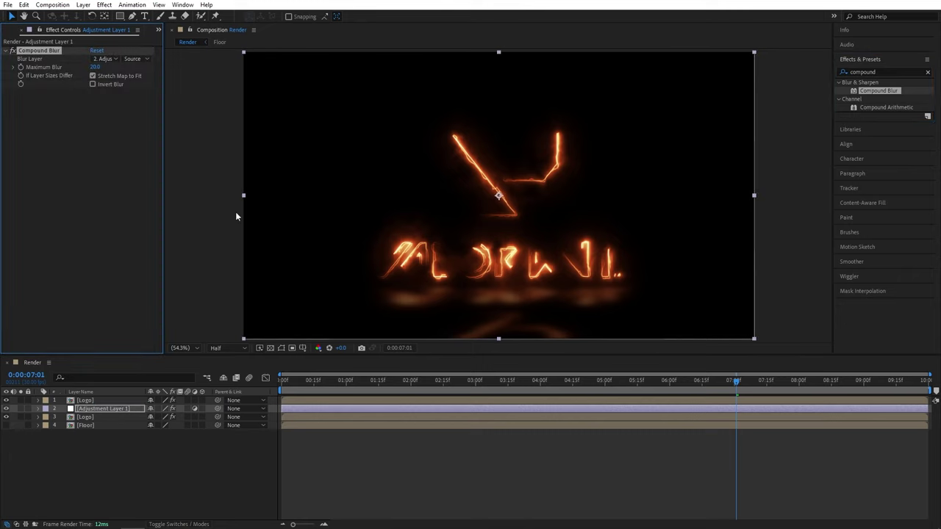
left_click(105, 59)
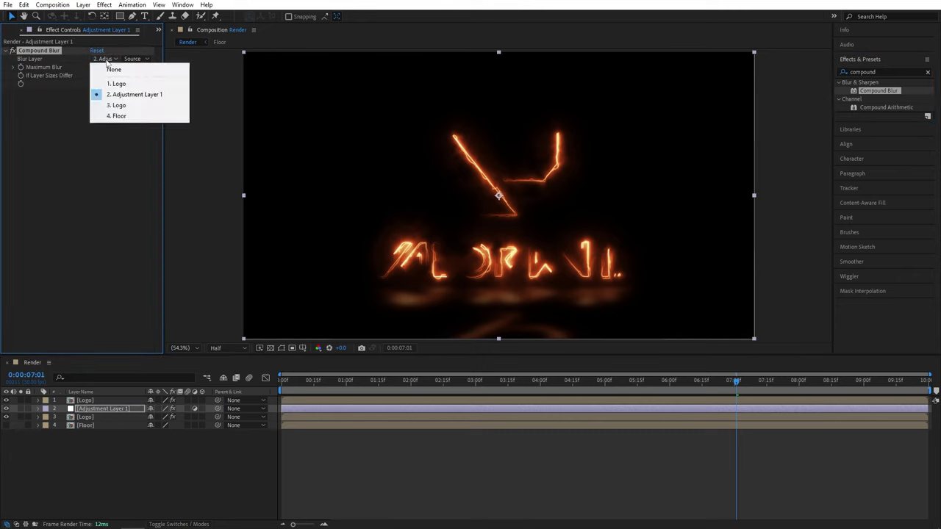
left_click(129, 116)
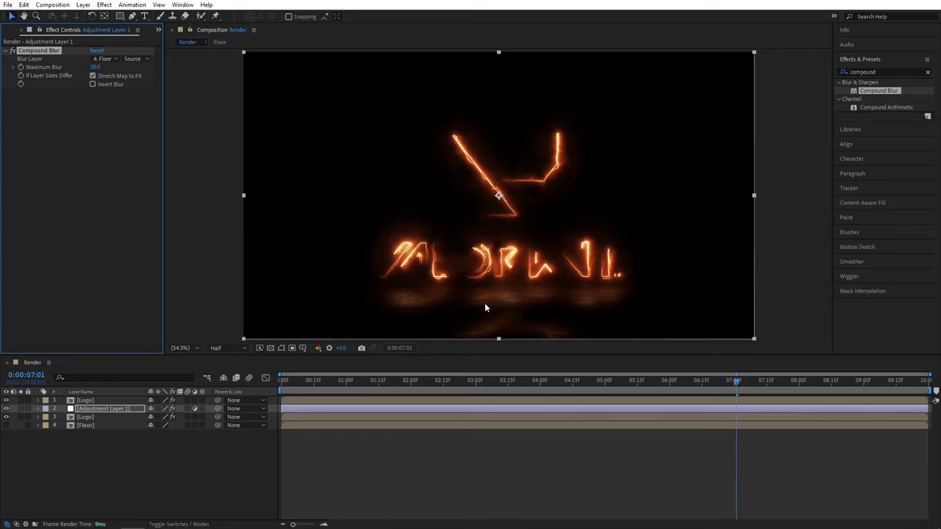
left_click(109, 159)
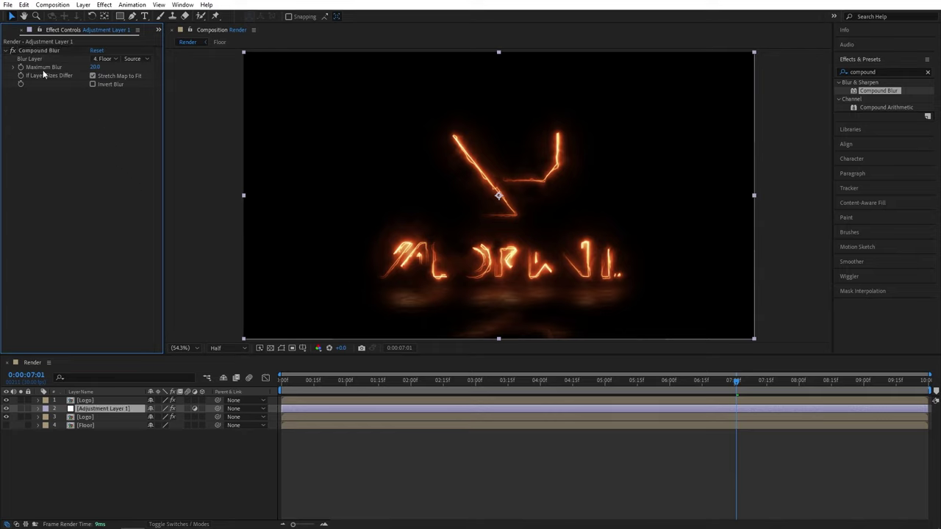
left_click_drag(94, 67, 110, 71)
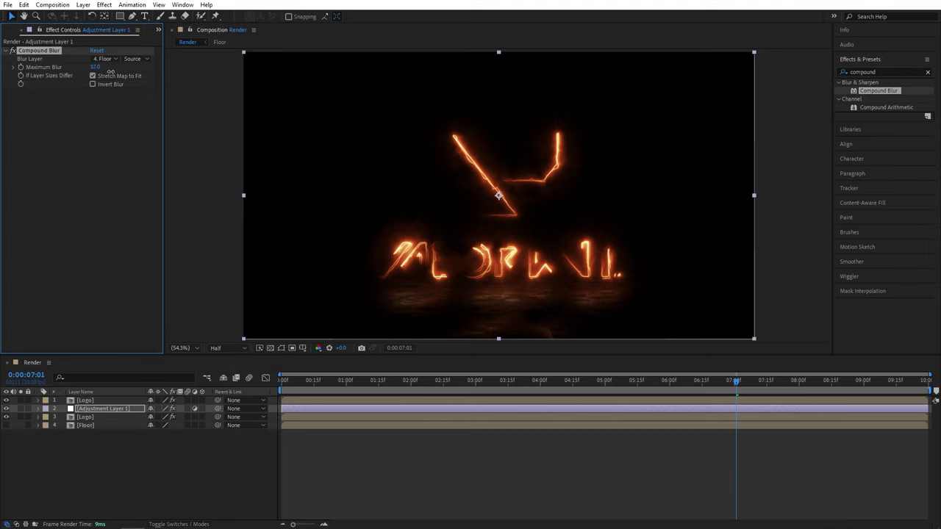
left_click(96, 50)
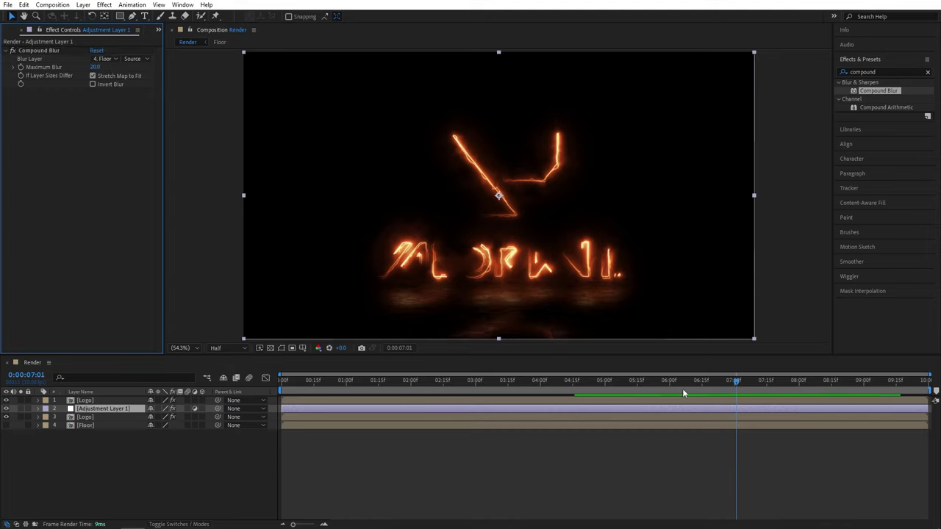
mouse_move(731, 391)
left_mouse_down()
mouse_move(268, 395)
mouse_move(504, 389)
left_mouse_up()
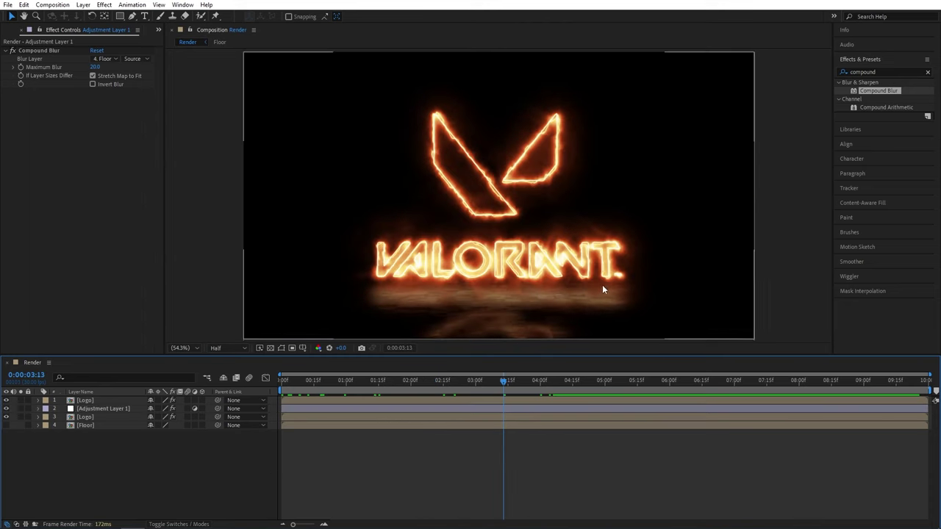
Step: Switch on 3D for both Logo layers and move the playhead back to 0:00
left_click(201, 400)
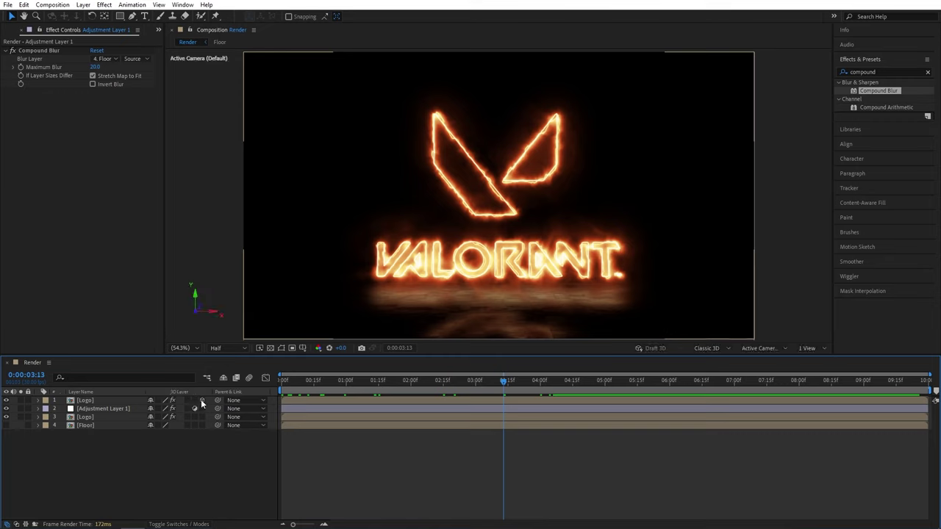
left_click(201, 417)
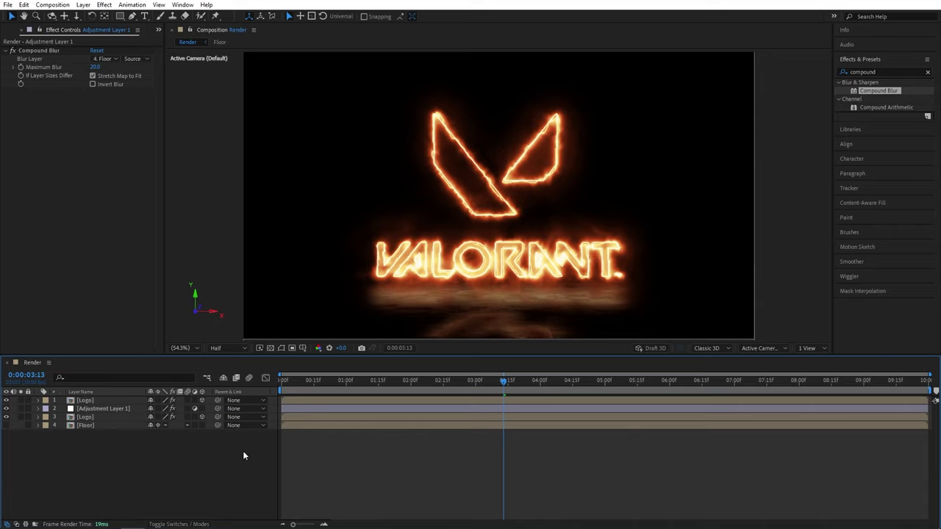
left_click_drag(539, 380, 265, 391)
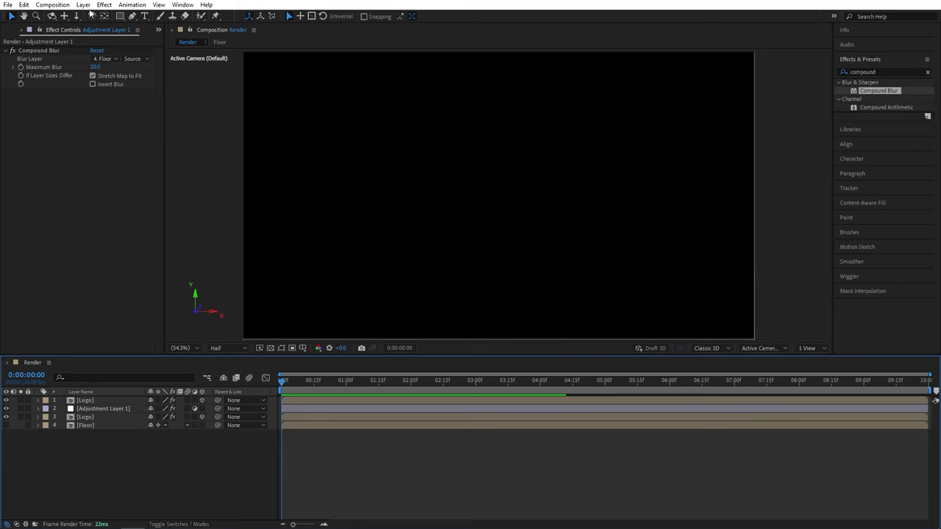
Step: Create Camera 1 with the 35mm preset and Lock to Zoom unchecked
left_click(83, 4)
mouse_move(96, 13)
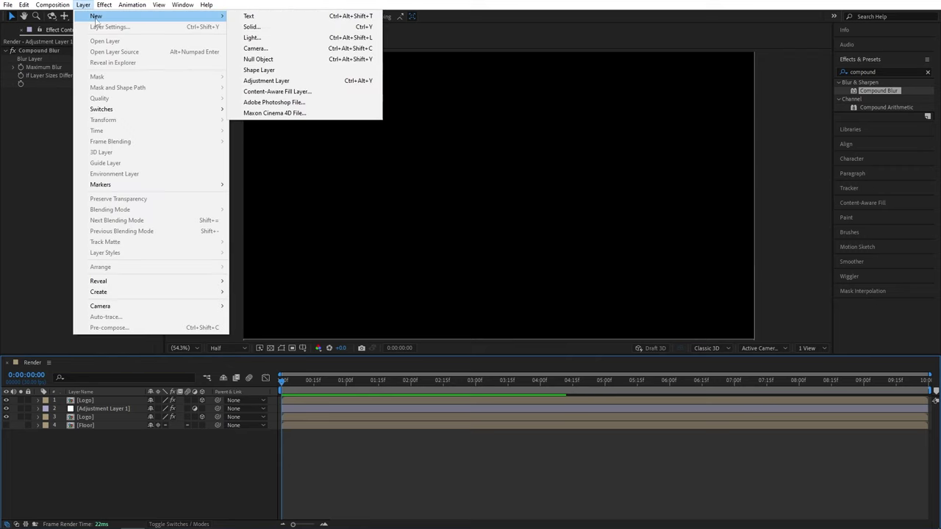
left_click(278, 44)
left_click(531, 184)
left_click(516, 250)
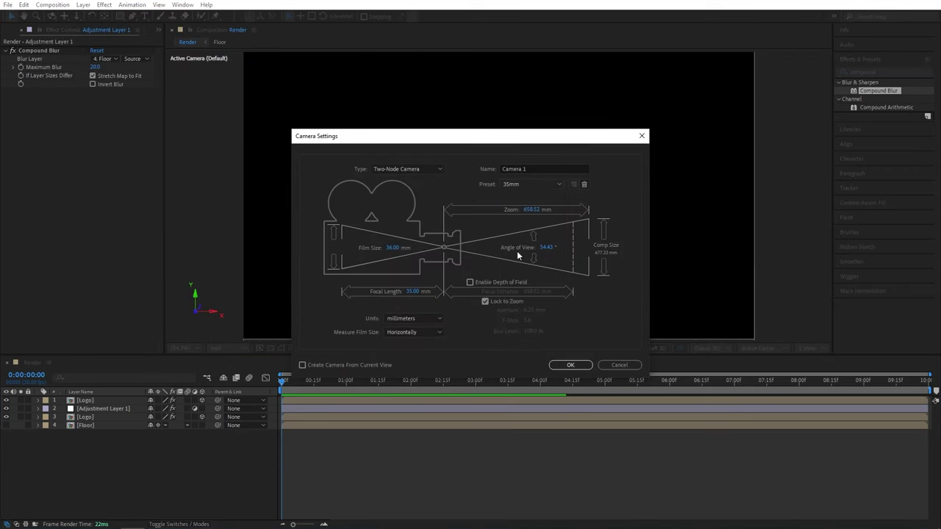
left_click(486, 301)
left_click(570, 364)
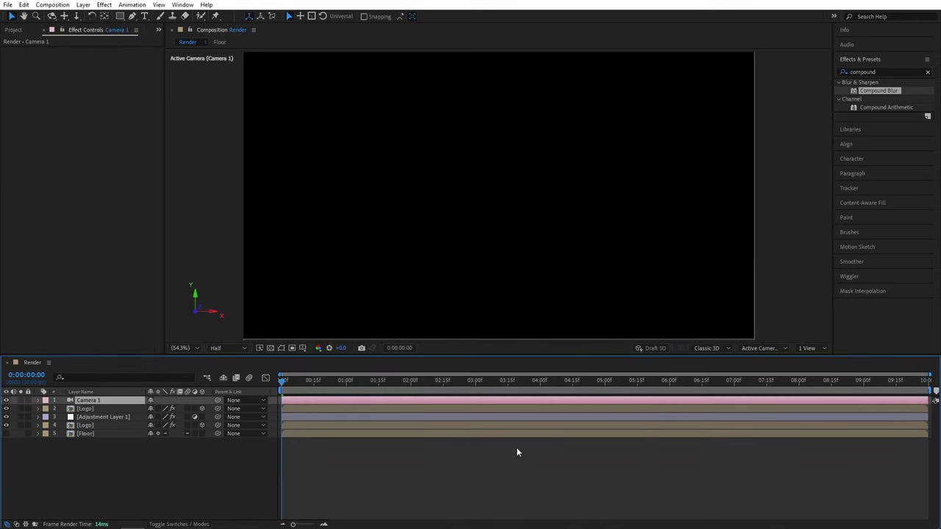
Step: Keyframe the camera's Position Z from -2000 at 0:00 to -1500 at 8:00
key("p")
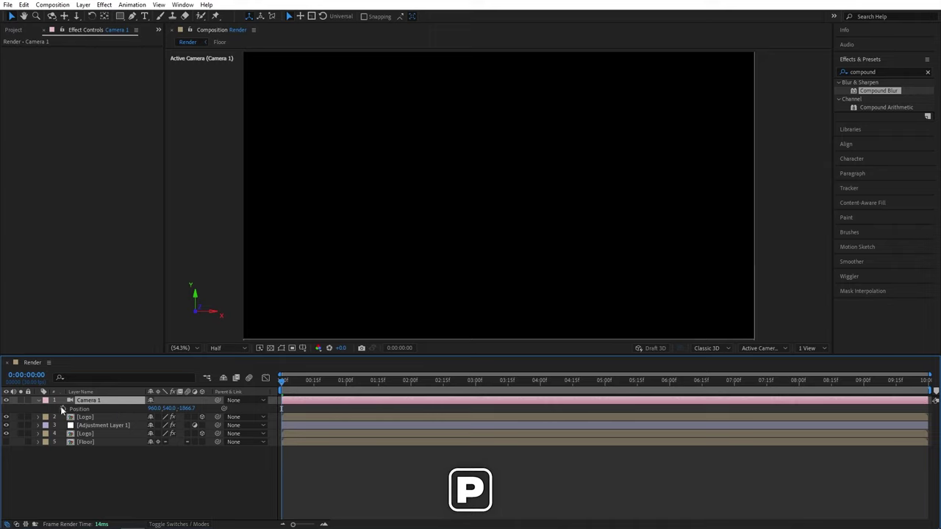
left_click(63, 408)
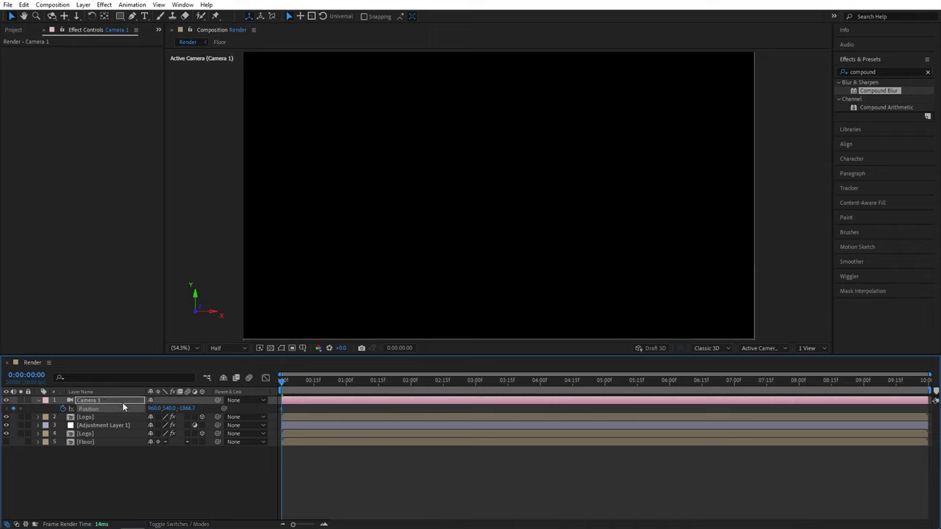
left_click(186, 409)
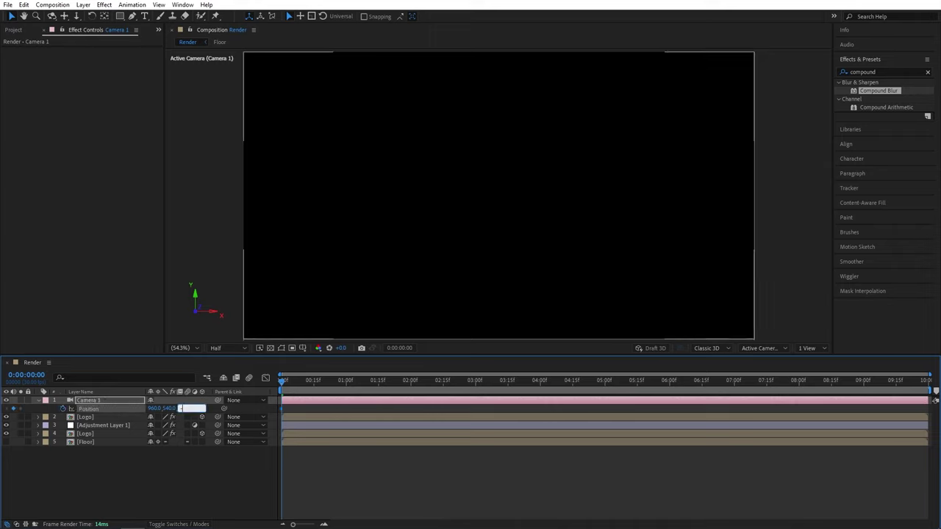
type("-2000")
key("Return")
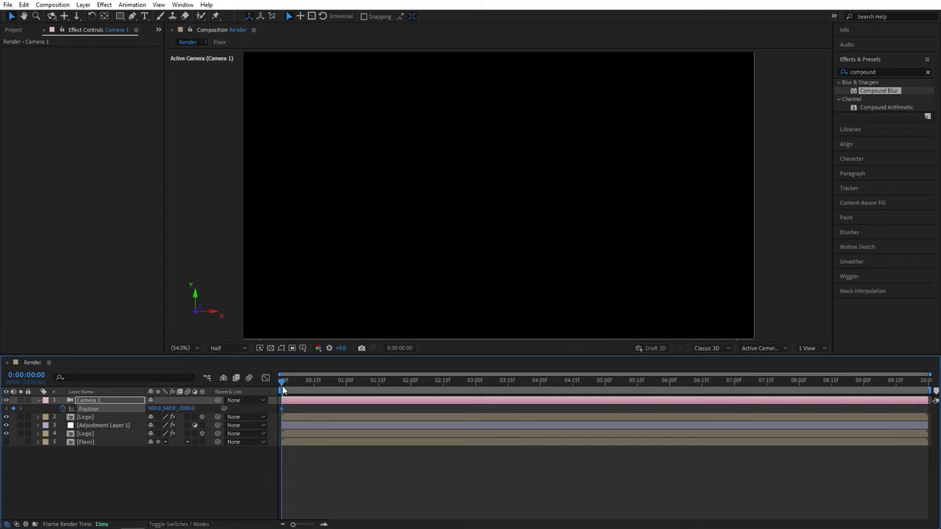
left_click_drag(284, 381, 798, 401)
type("-1500")
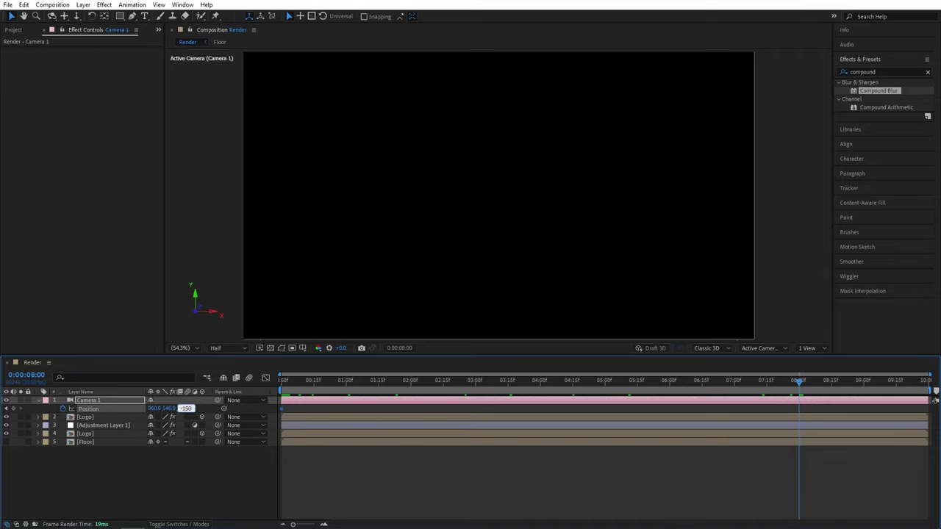
key("Return")
Step: Rewind to the start and preview the camera push-in
left_click_drag(636, 384, 282, 383)
key("space")
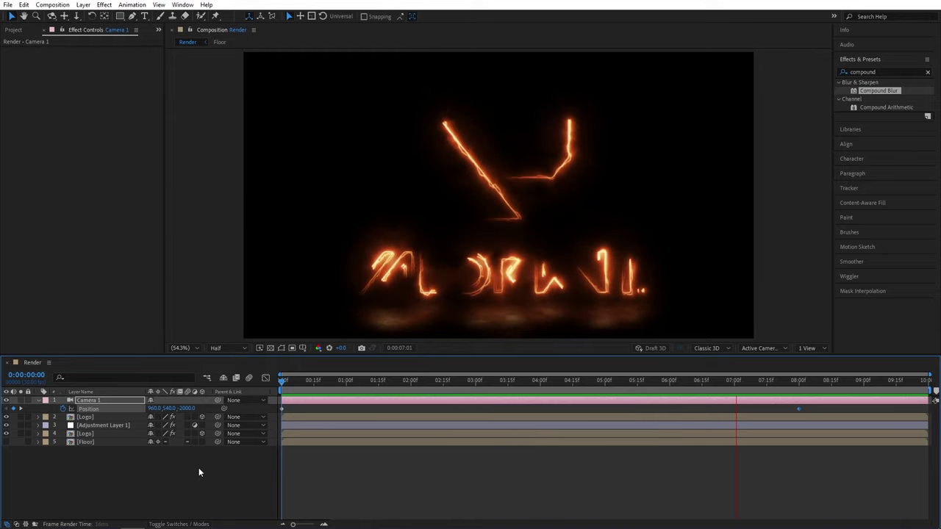
key("space")
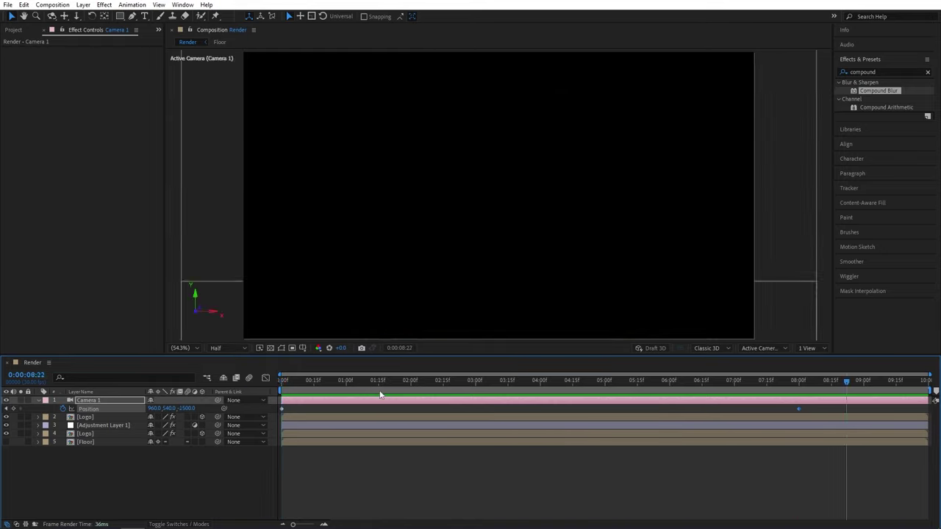
Step: Pre-compose all layers, camera included, into a composition named Final
left_click_drag(180, 491, 96, 403)
right_click(103, 408)
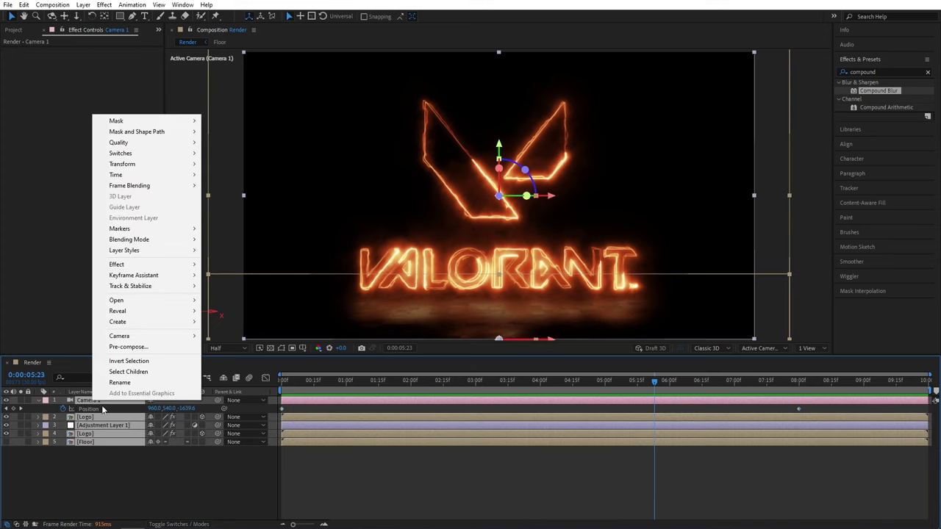
left_click(128, 346)
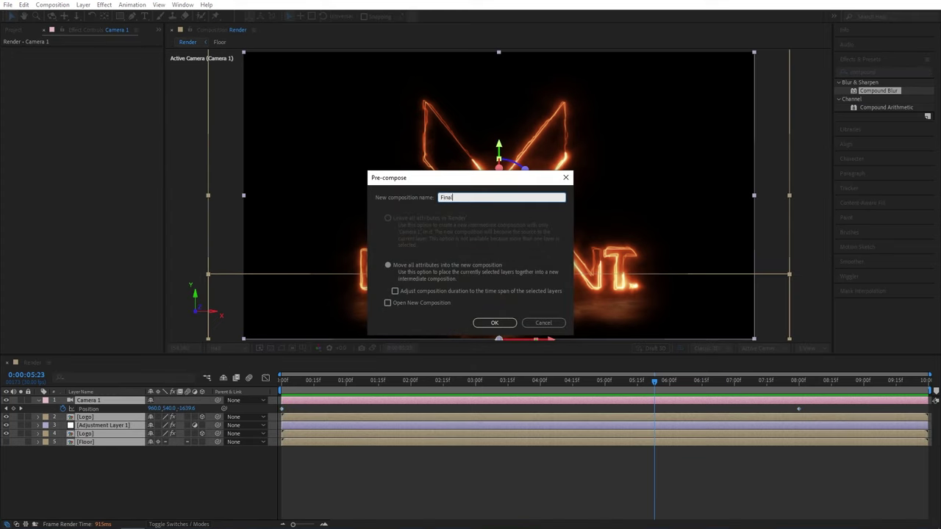
key("Return")
left_click(133, 457)
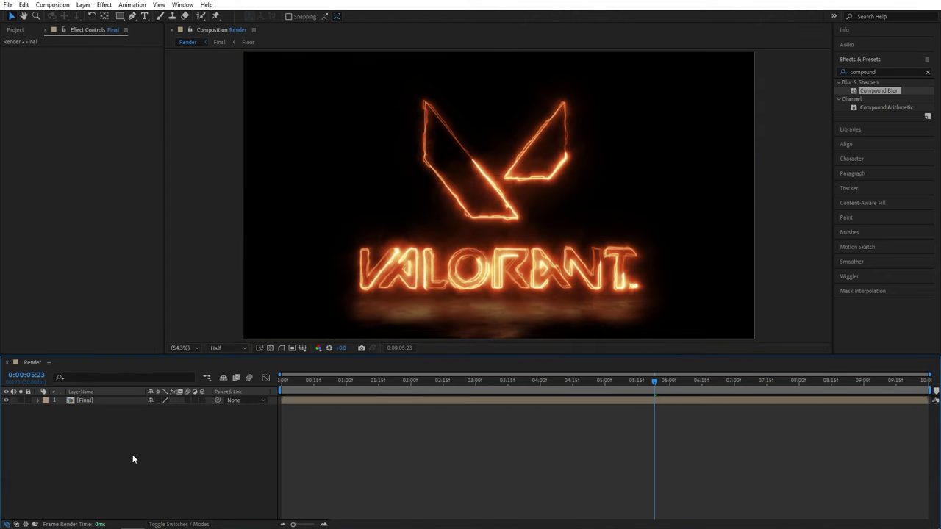
Step: Add a solid named BG and place it below the Final layer
left_click(83, 5)
mouse_move(206, 20)
left_click(251, 26)
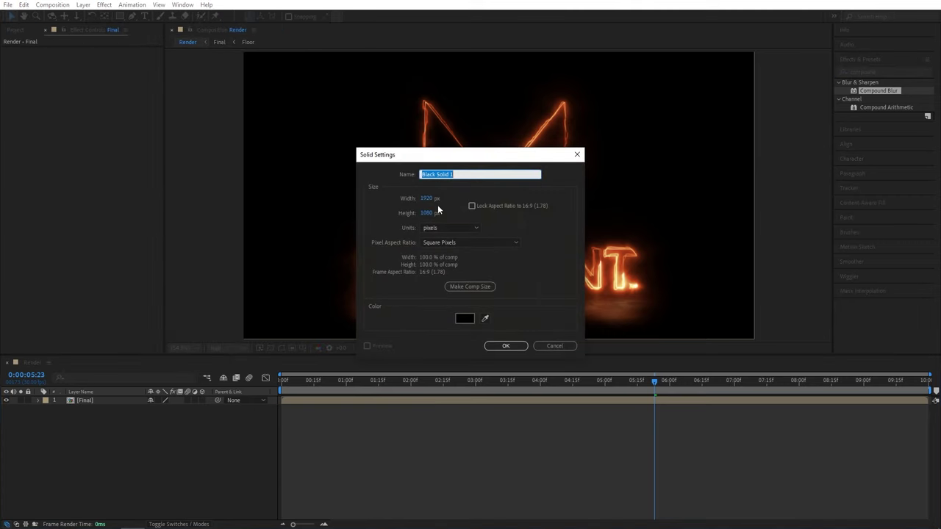
type("BG")
left_click(507, 346)
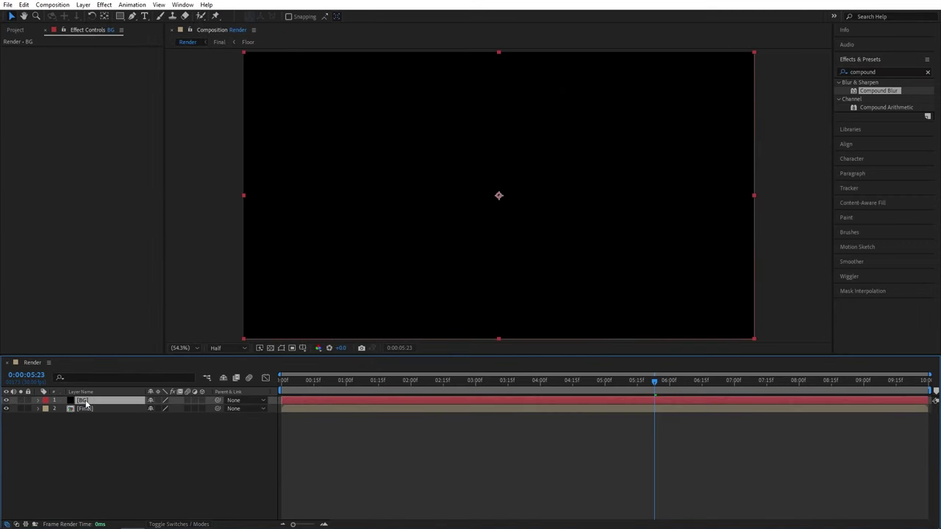
left_click_drag(86, 403, 80, 432)
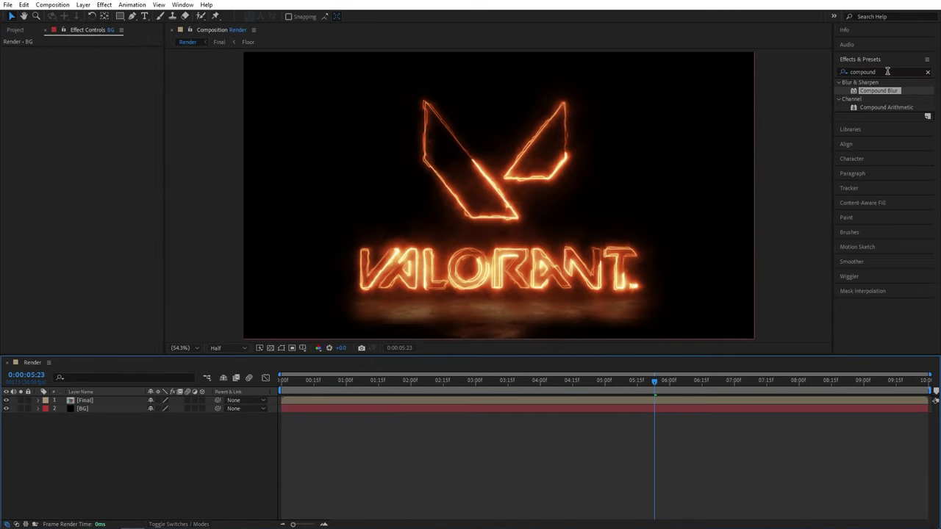
Step: Apply Gradient Ramp to BG with swapped colours, Radial shape and Start of Ramp at top-left
left_click(887, 71)
double_click(888, 72)
type("ramp")
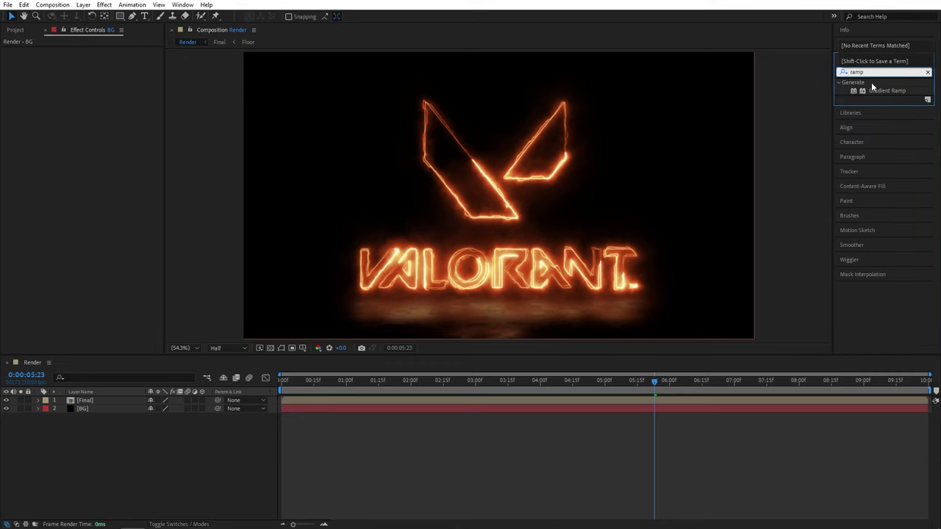
left_click_drag(887, 90, 92, 410)
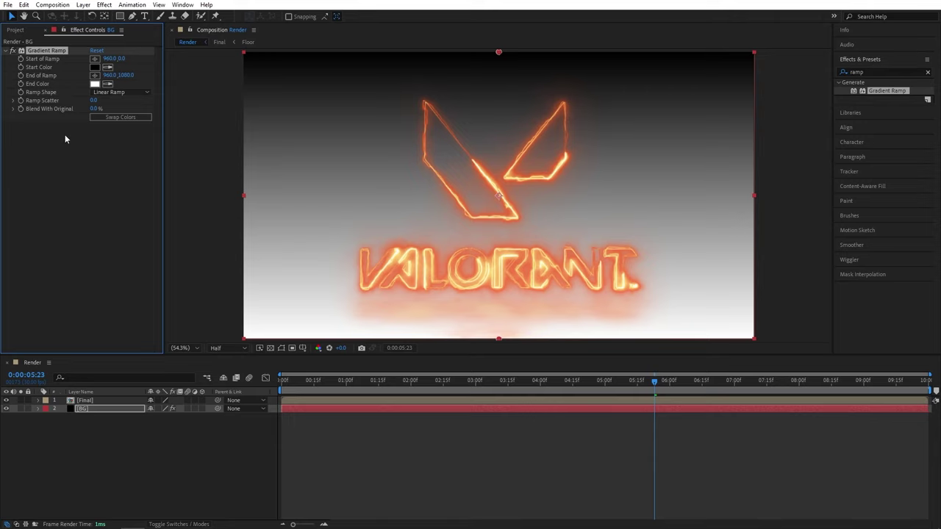
left_click(113, 118)
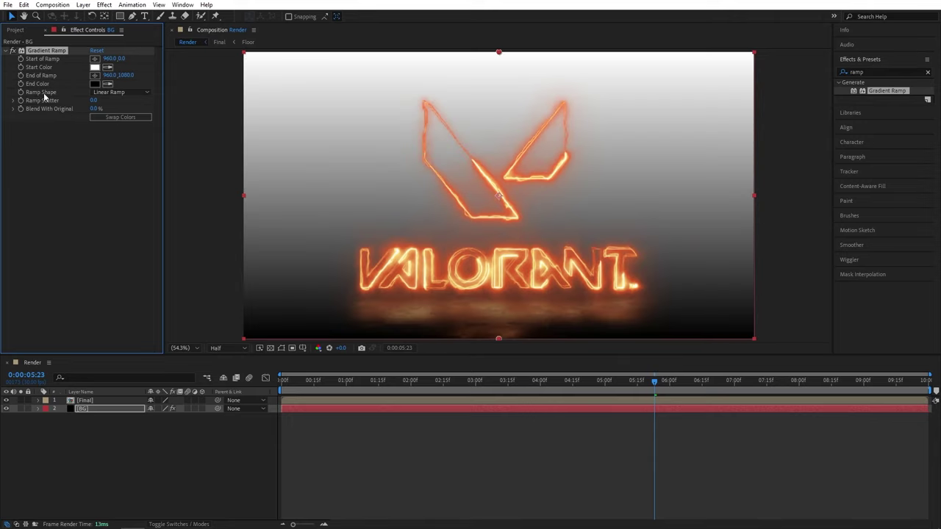
left_click(119, 92)
left_click(114, 111)
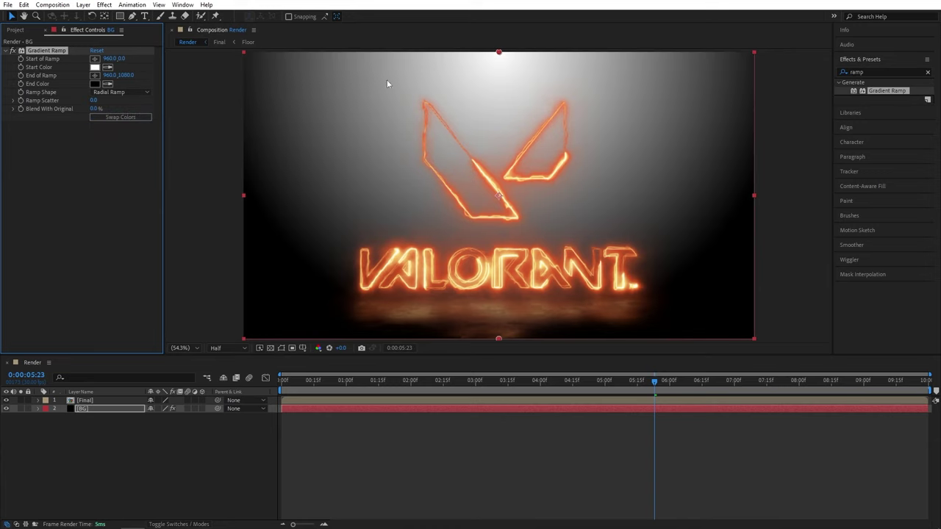
left_click_drag(496, 57, 245, 56)
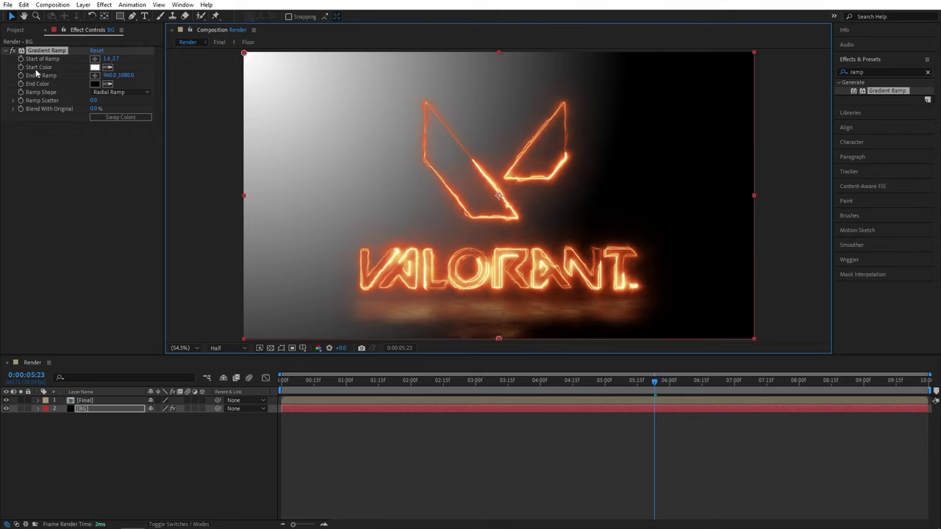
Step: Set the gradient's Start Color to dark orange (2D1200)
left_click(95, 68)
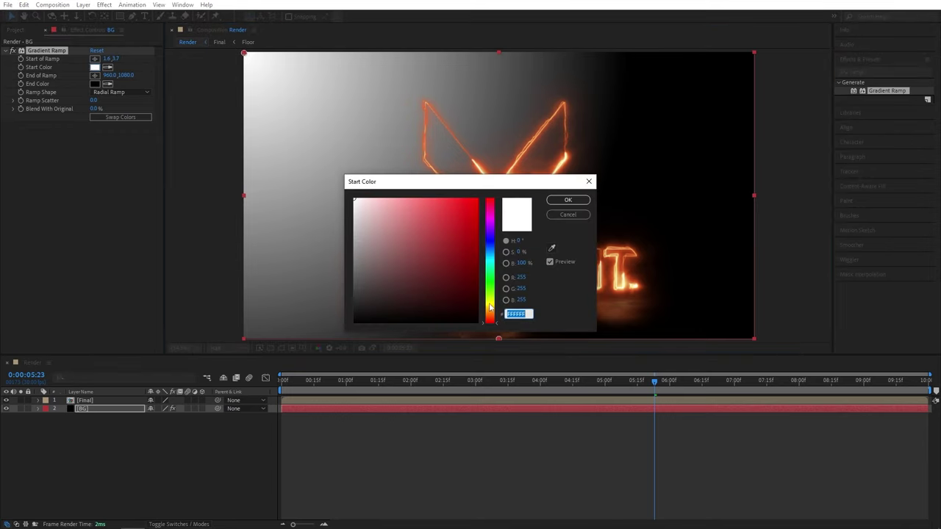
mouse_move(493, 318)
left_mouse_down()
mouse_move(478, 306)
mouse_move(492, 301)
left_mouse_up()
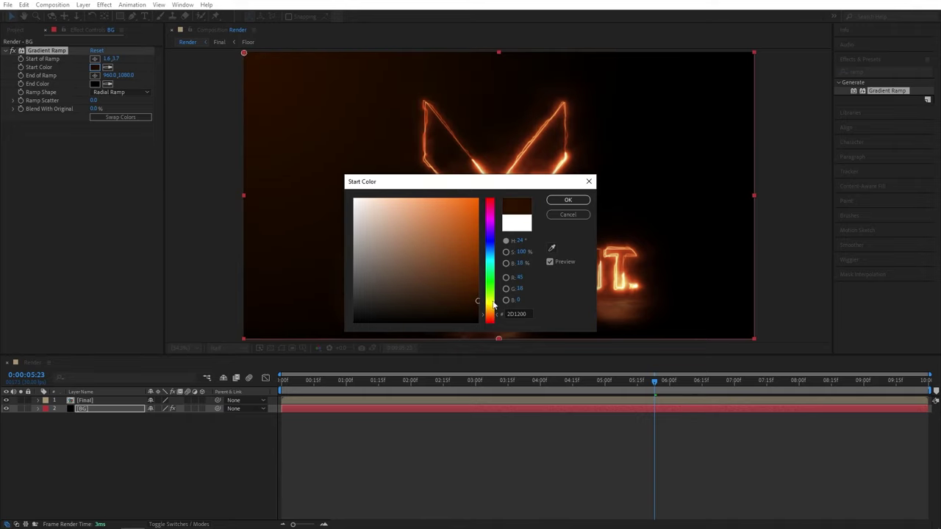
left_click(568, 201)
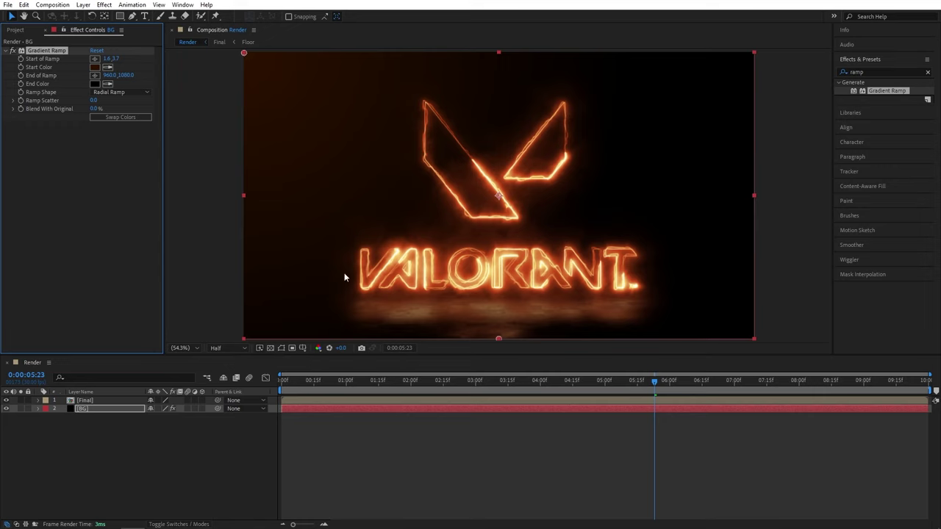
left_click(83, 4)
Step: Add Adjustment Layer 2 on top of the stack and select it
mouse_move(92, 12)
left_click(279, 83)
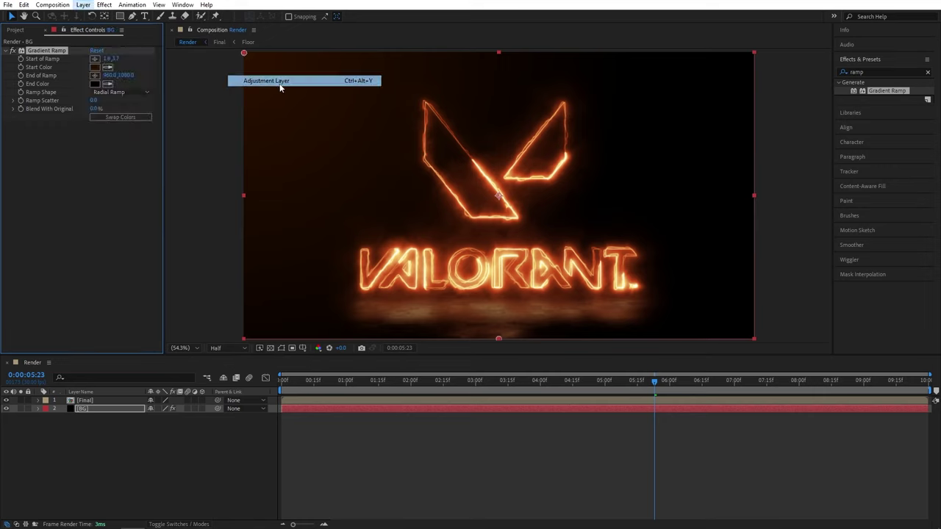
left_click(85, 402)
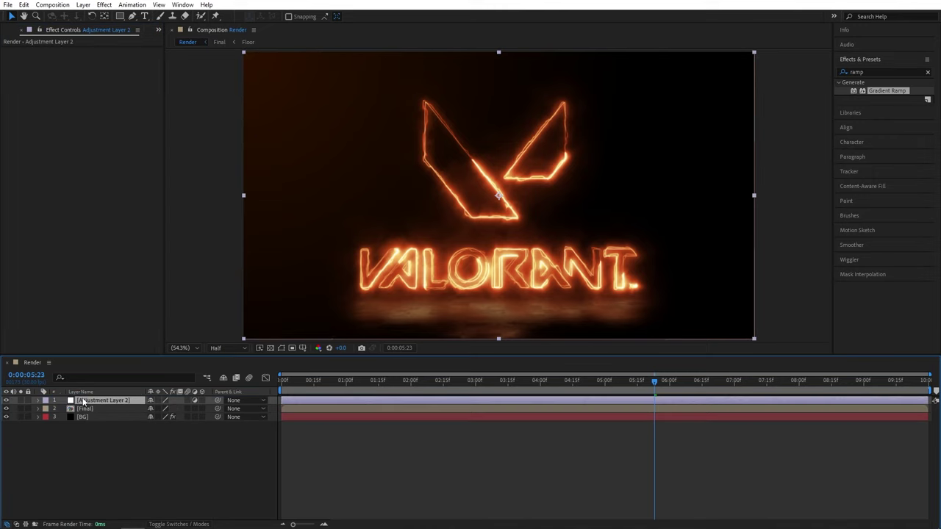
Step: Apply Curves with an S-curve, darkening shadows and lifting highlights
left_click(90, 460)
double_click(869, 71)
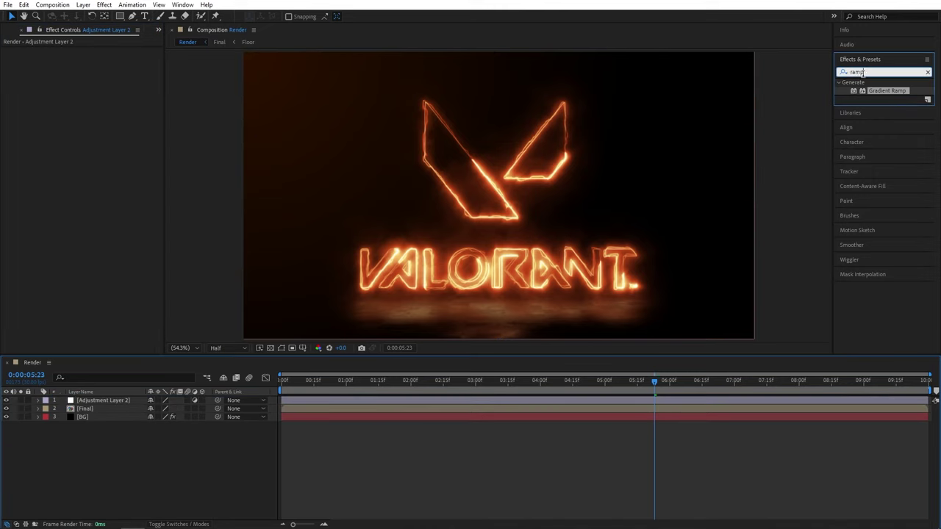
type("curves")
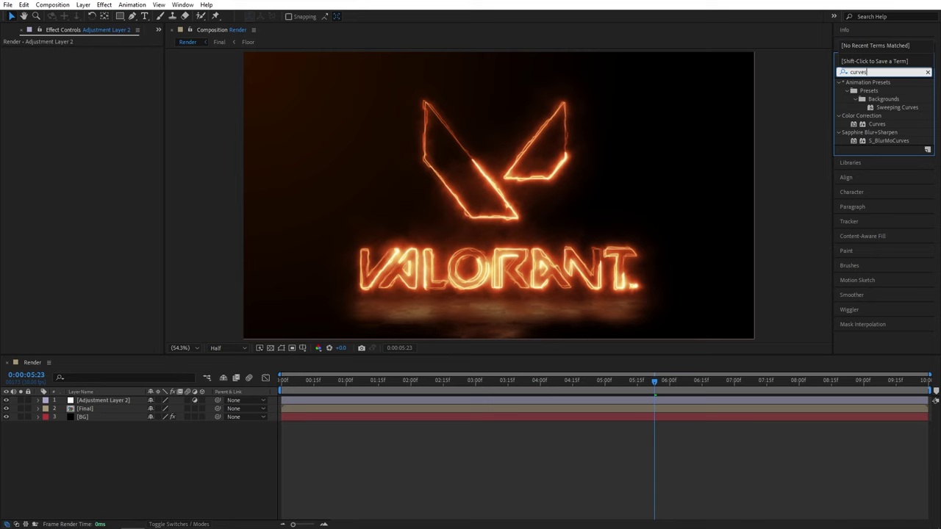
left_click_drag(867, 125, 500, 220)
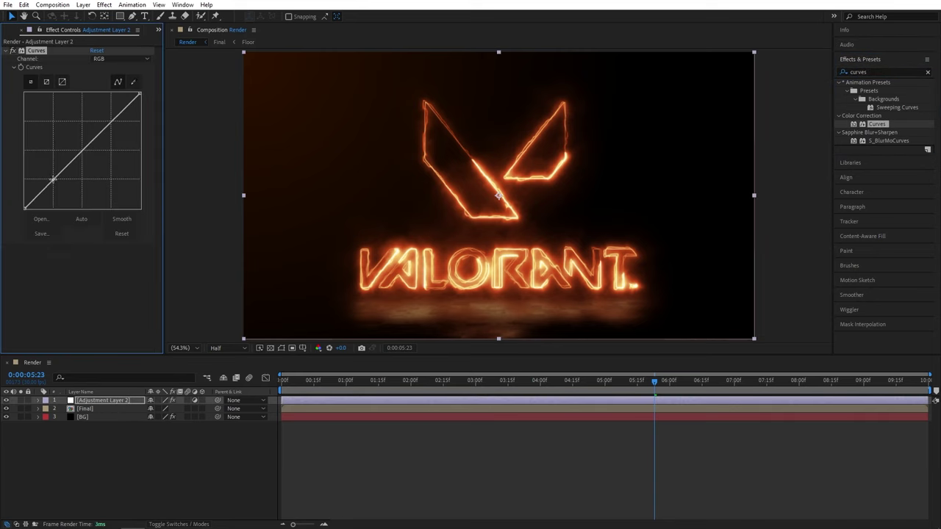
left_click_drag(53, 179, 57, 184)
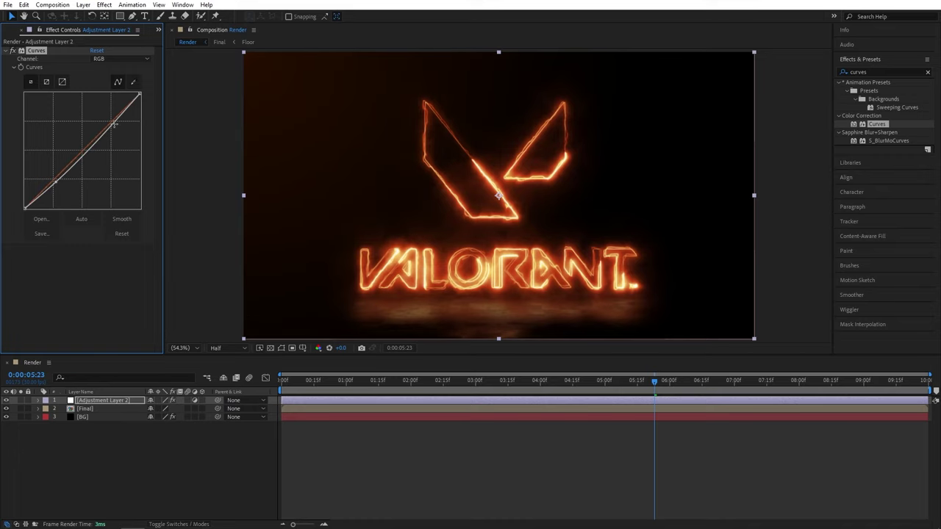
left_click_drag(114, 126, 110, 117)
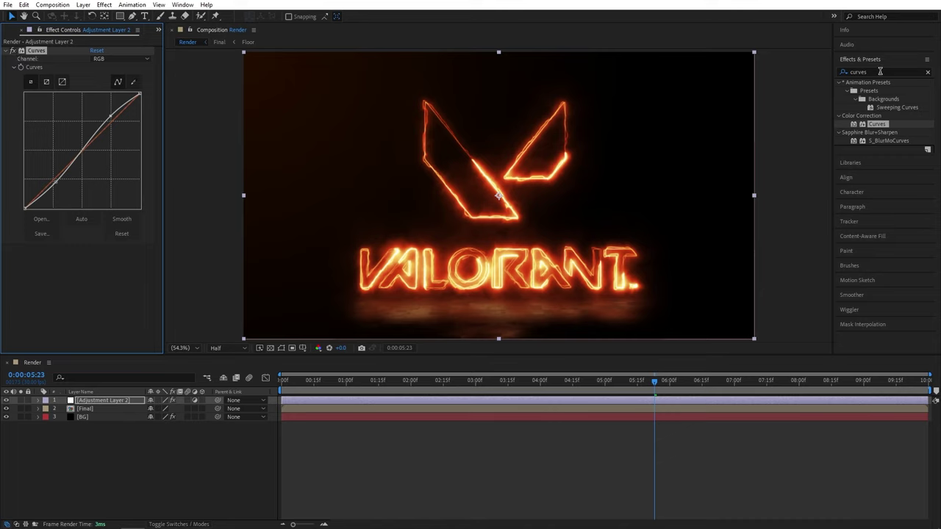
Step: Apply Unsharp Mask with Radius 10
left_click(878, 72)
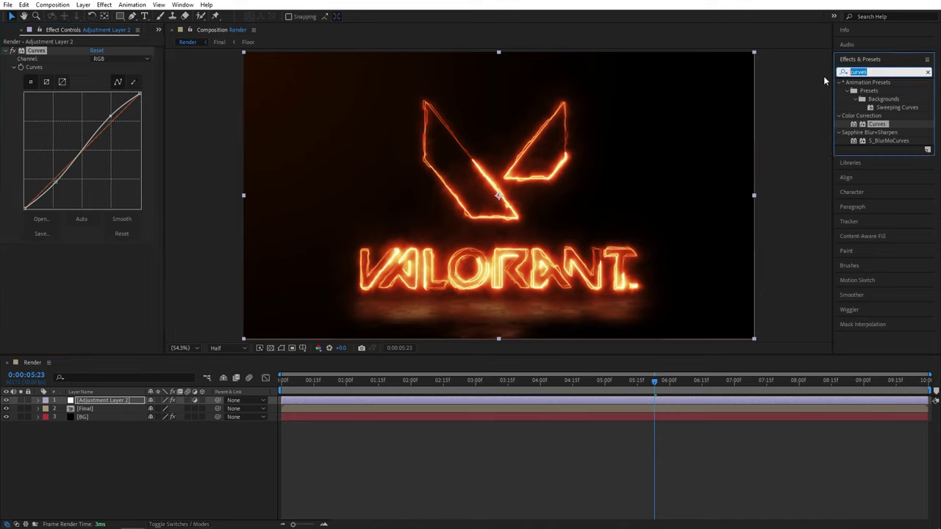
type("unshar")
left_click_drag(883, 91, 111, 401)
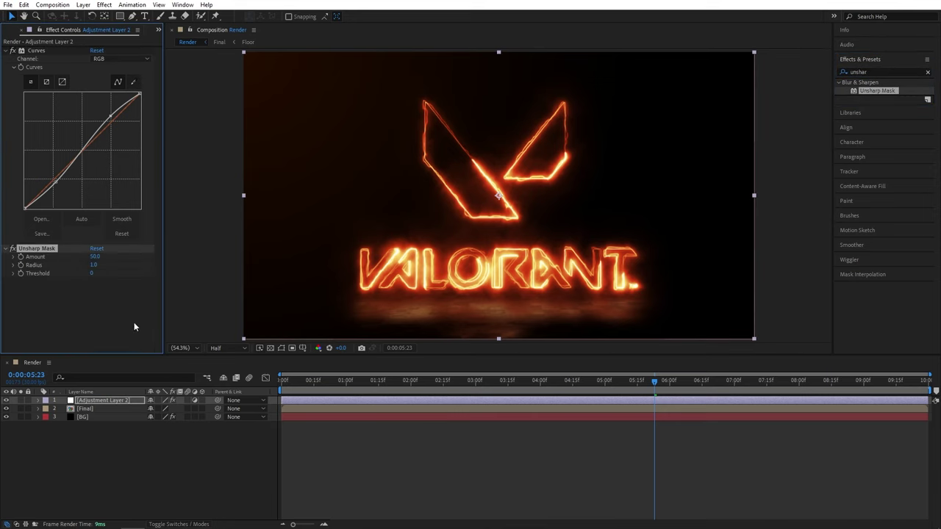
left_click(94, 266)
type("10")
key("Return")
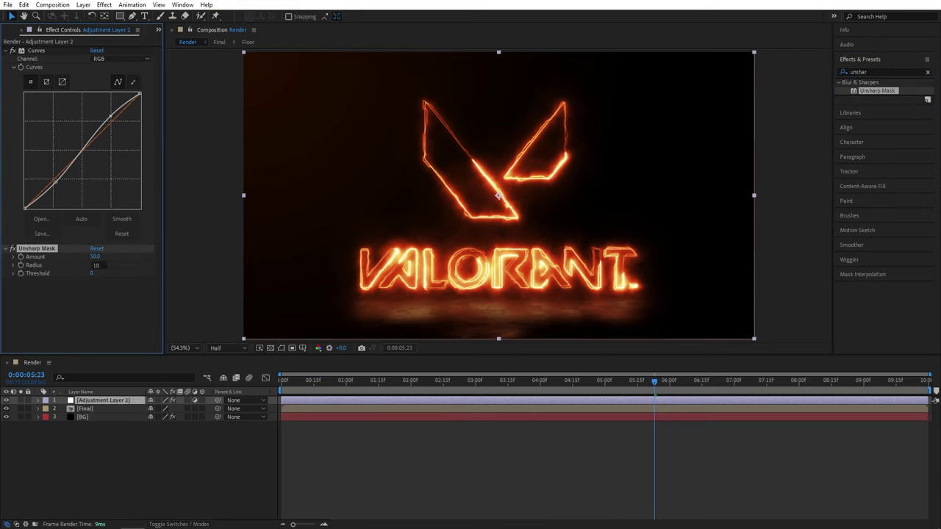
Step: Apply Noise at 6% with Use Color Noise turned off
left_click(875, 72)
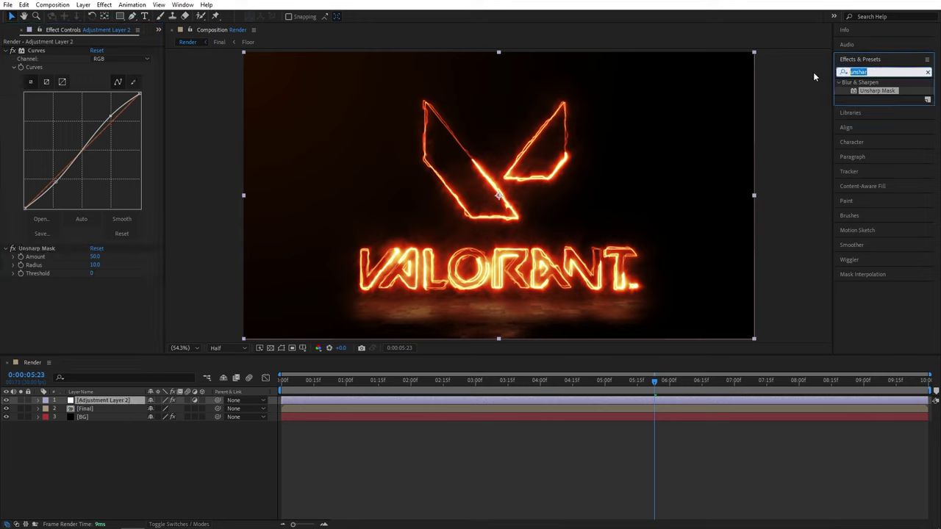
type("noise")
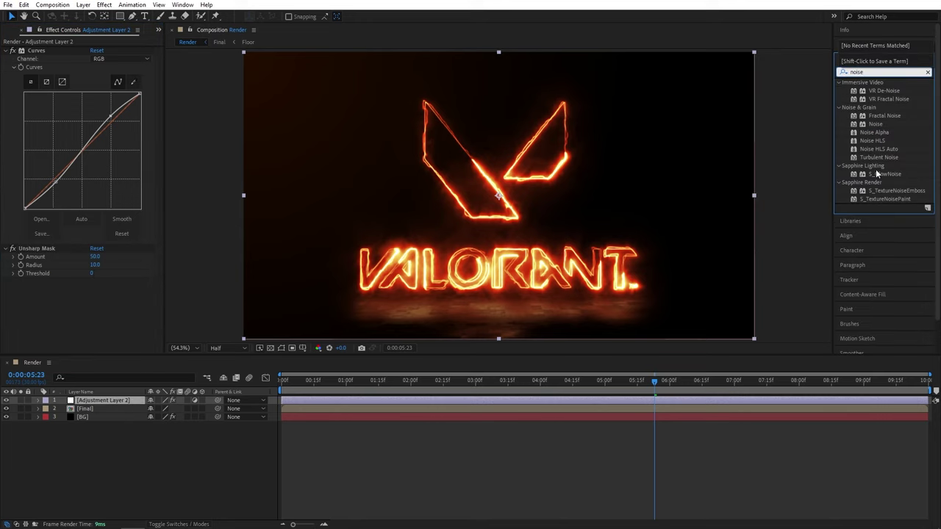
left_click_drag(874, 125, 88, 400)
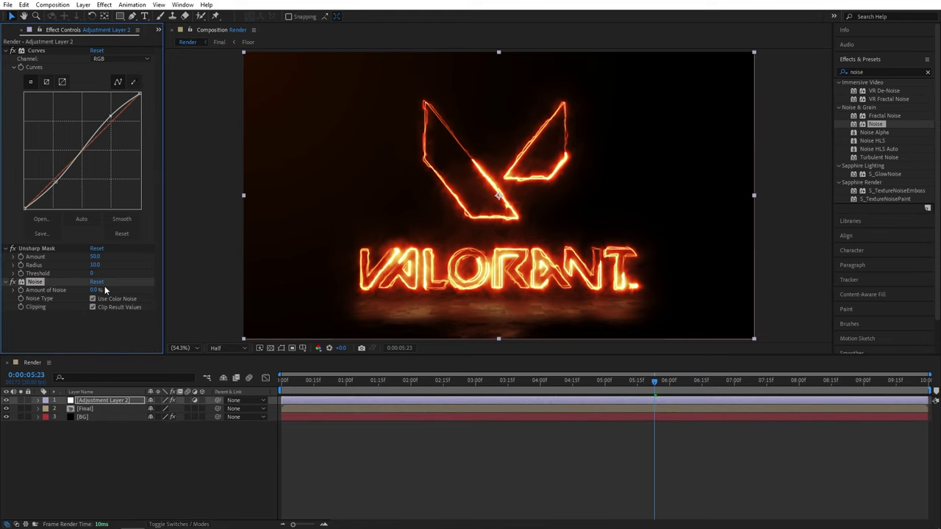
left_click(94, 290)
type("6")
key("Return")
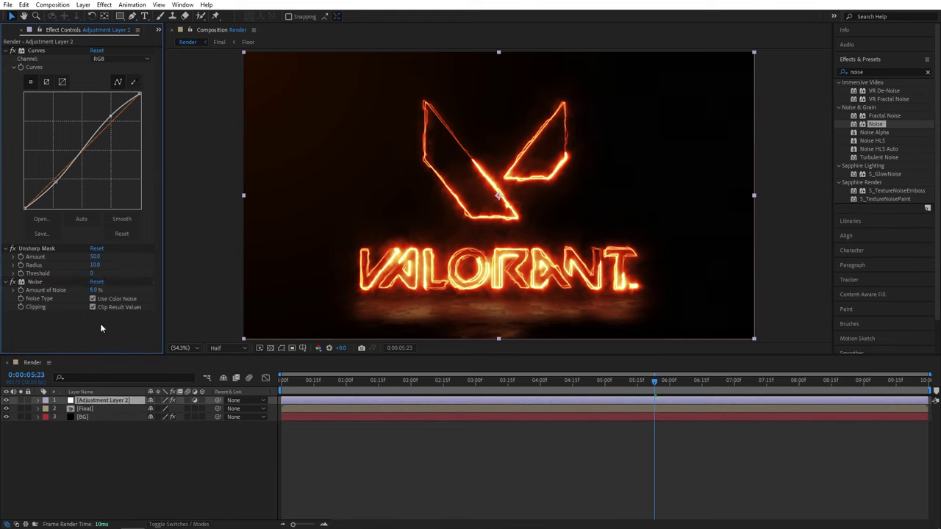
left_click(93, 300)
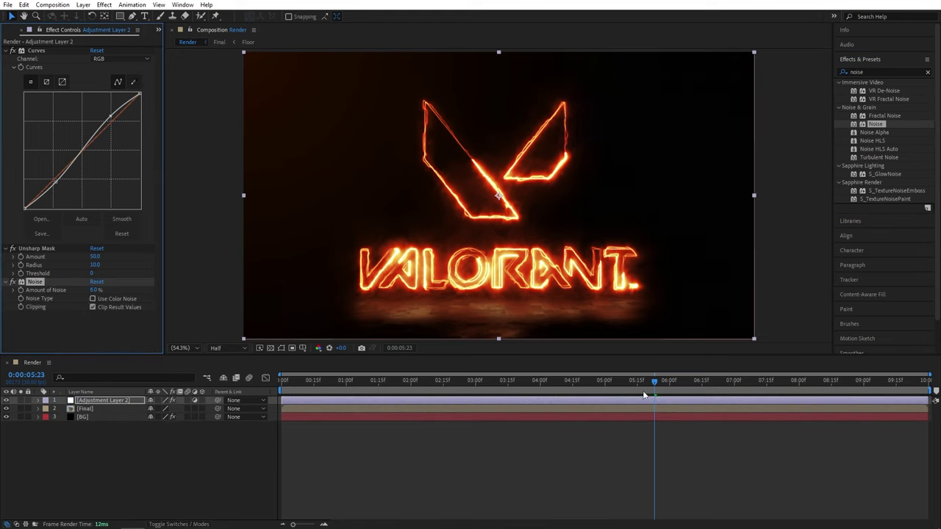
Step: Rewind to 0:00:00:00 and play back the finished burning Valorant logo
left_click_drag(654, 383, 270, 391)
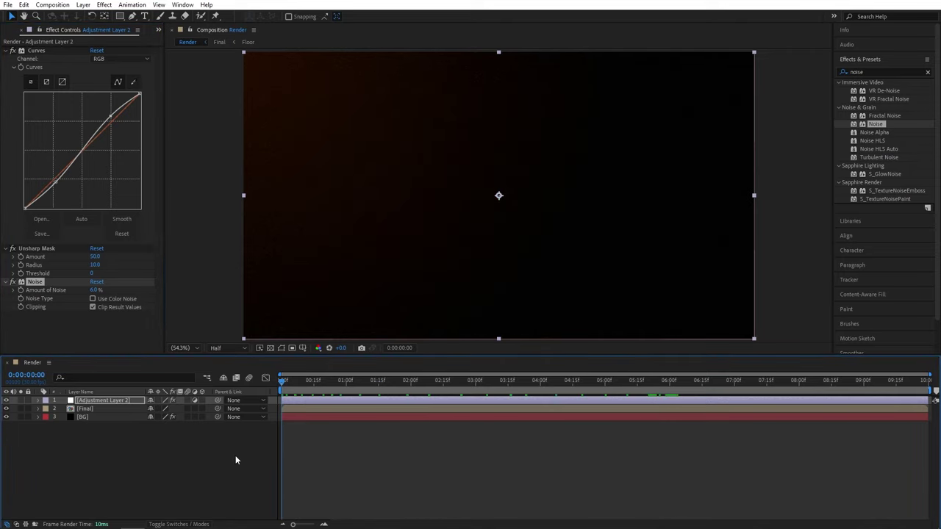
left_click(188, 449)
key("space")
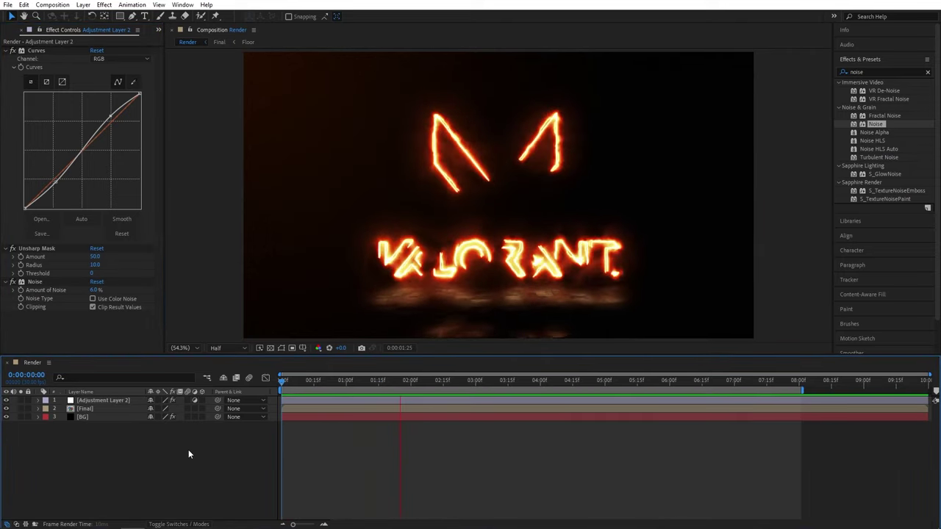